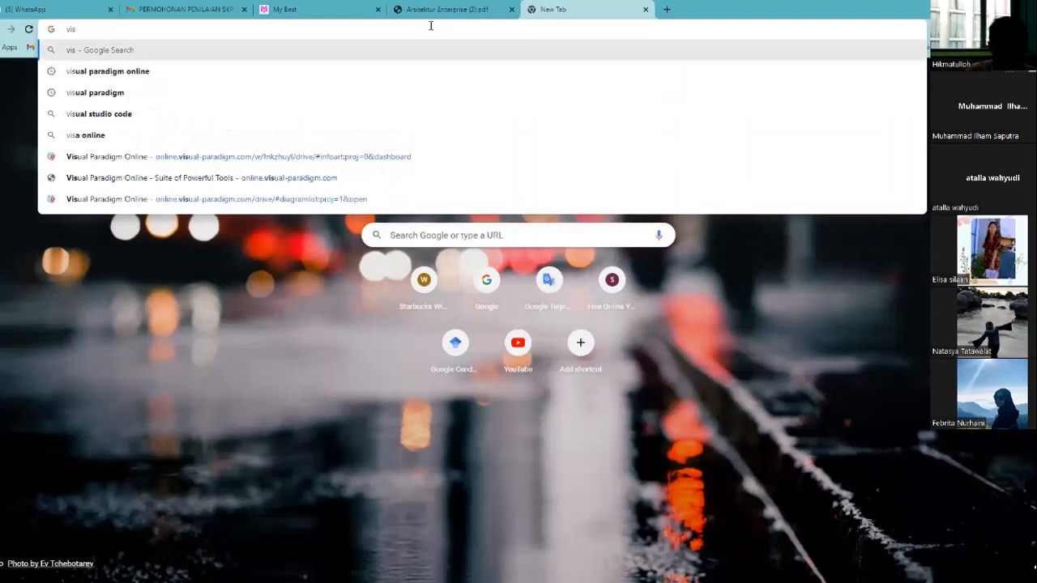
Search the web for "visual paradigm online" and open the Visual Paradigm Online website from the results
{"action": "key", "text": "BackSpace"}
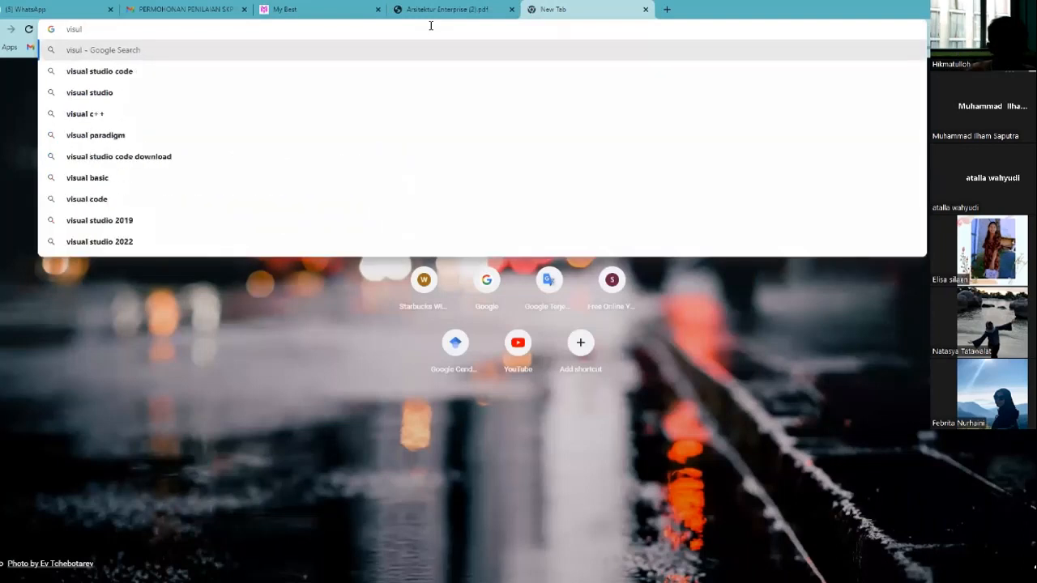
{"action": "type", "text": "para"}
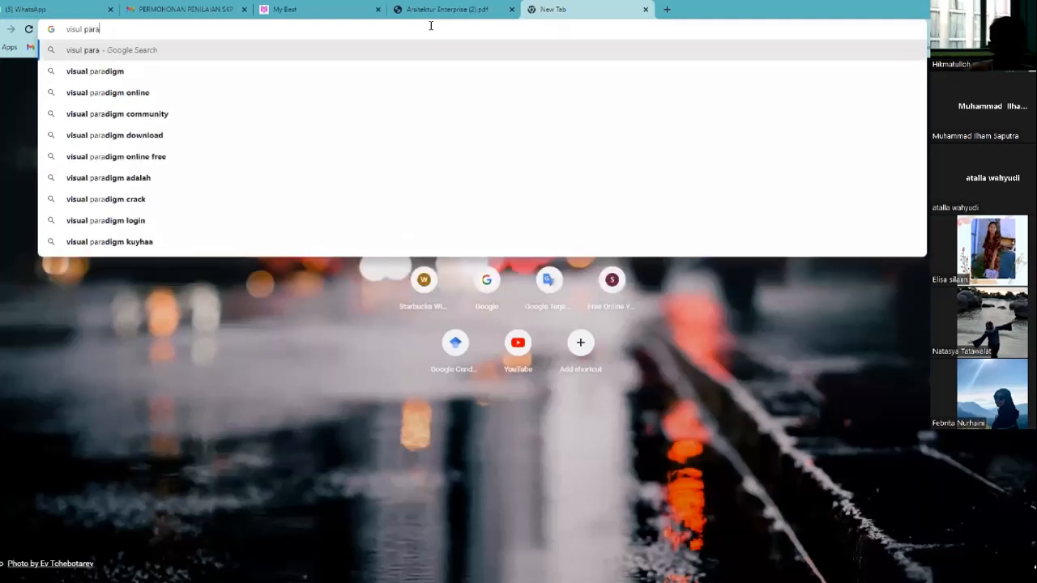
{"action": "key", "text": "Down"}
{"action": "key", "text": "Down"}
{"action": "key", "text": "Return"}
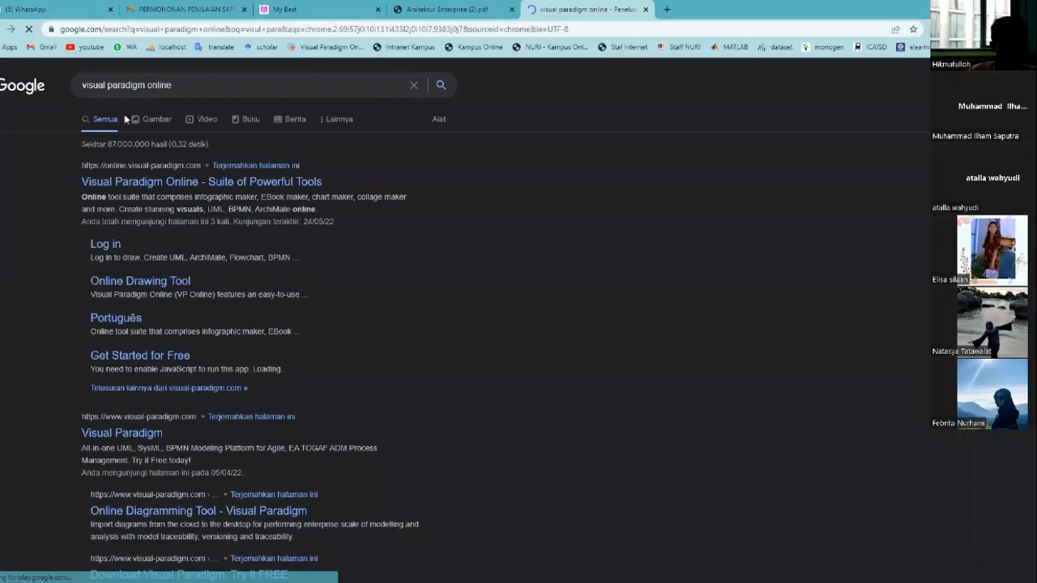
{"action": "left_click", "coordinate": [142, 183]}
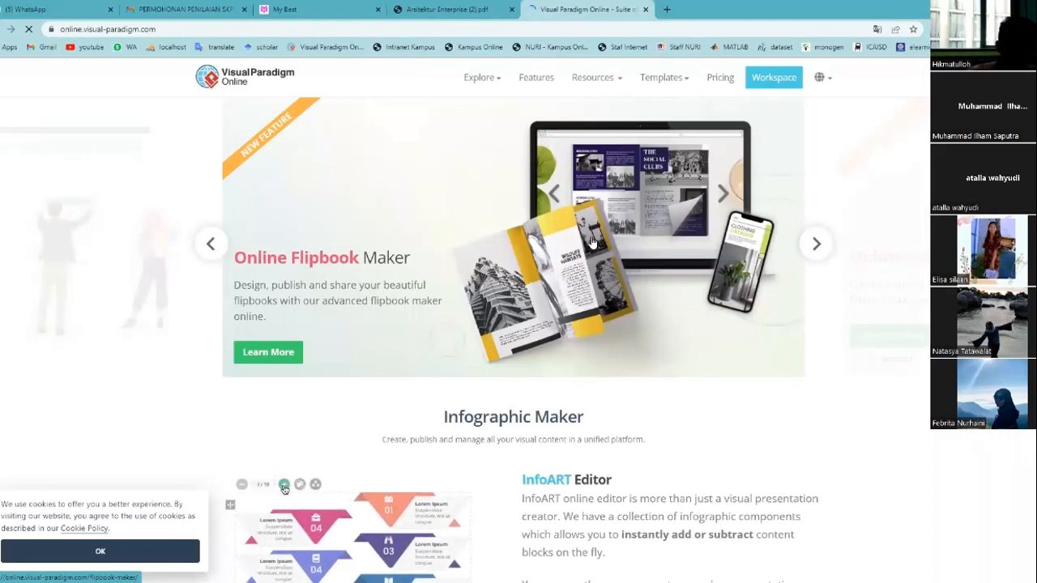
{"action": "left_click", "coordinate": [283, 485]}
{"action": "left_click", "coordinate": [283, 485]}
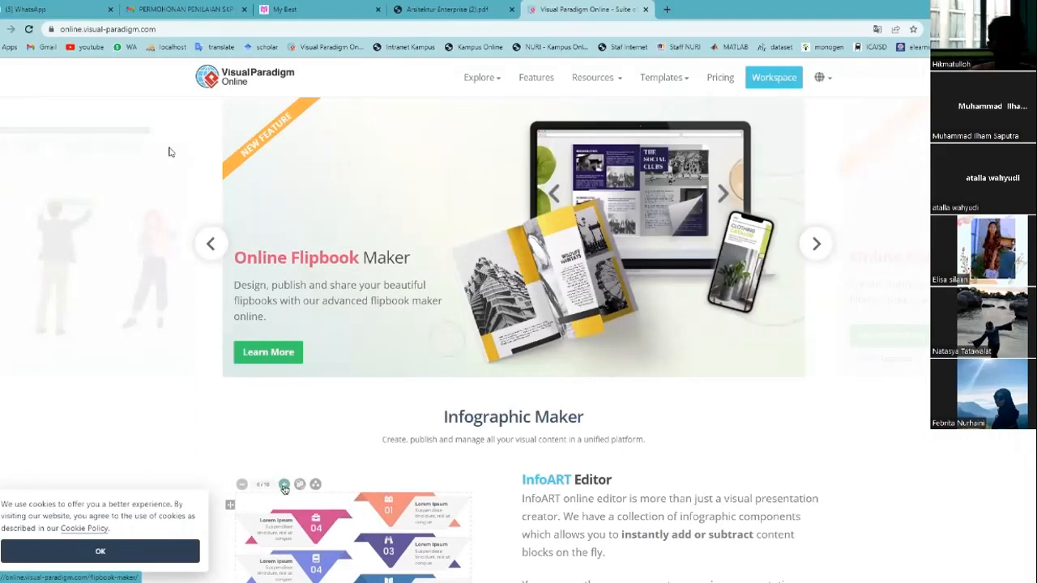
{"action": "scroll", "coordinate": [778, 132], "scroll_direction": "down", "scroll_amount": 4}
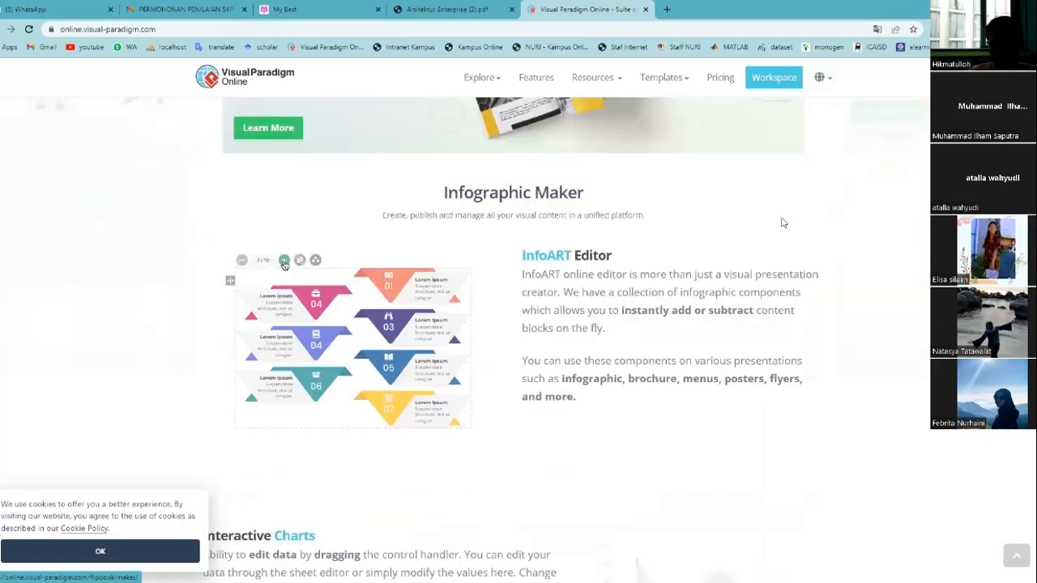
{"action": "scroll", "coordinate": [780, 234], "scroll_direction": "up", "scroll_amount": 4}
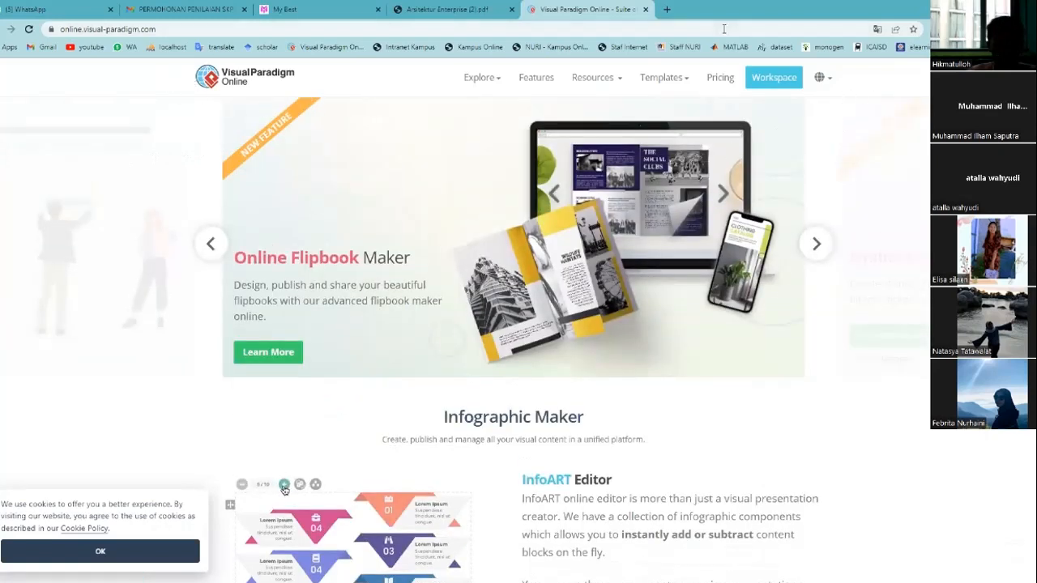
Open the bookmarked Visual Paradigm Online login page and sign in to the workspace through a linked account
{"action": "left_click", "coordinate": [327, 47]}
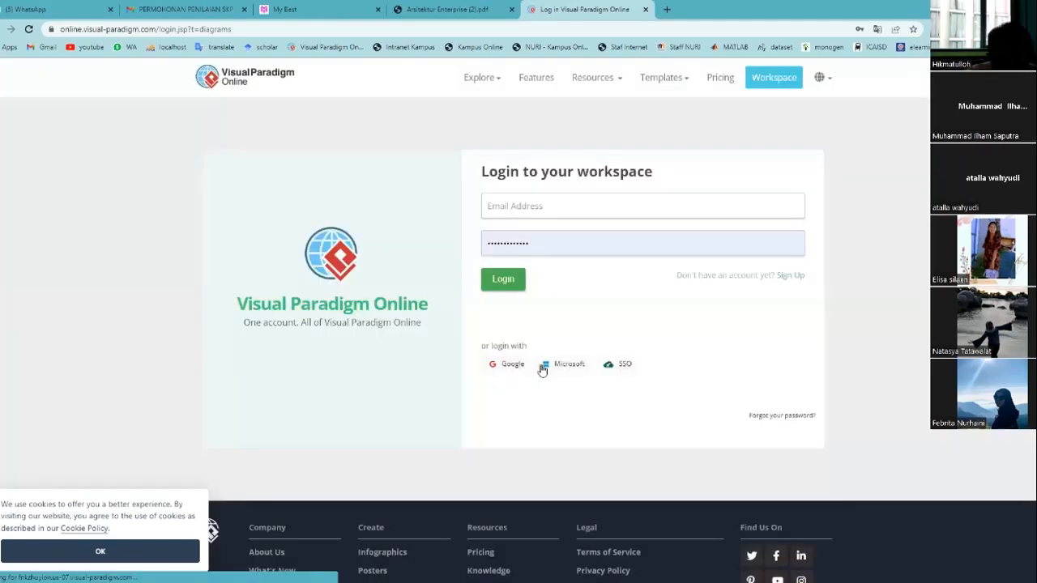
{"action": "left_click", "coordinate": [543, 367]}
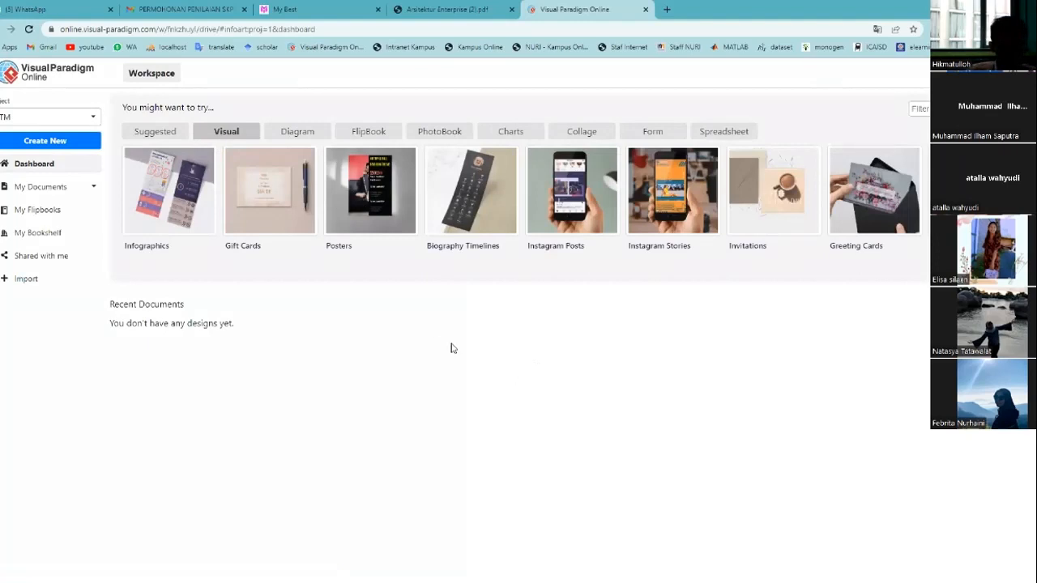
Select ATM as the working project in the workspace
{"action": "left_click", "coordinate": [49, 142]}
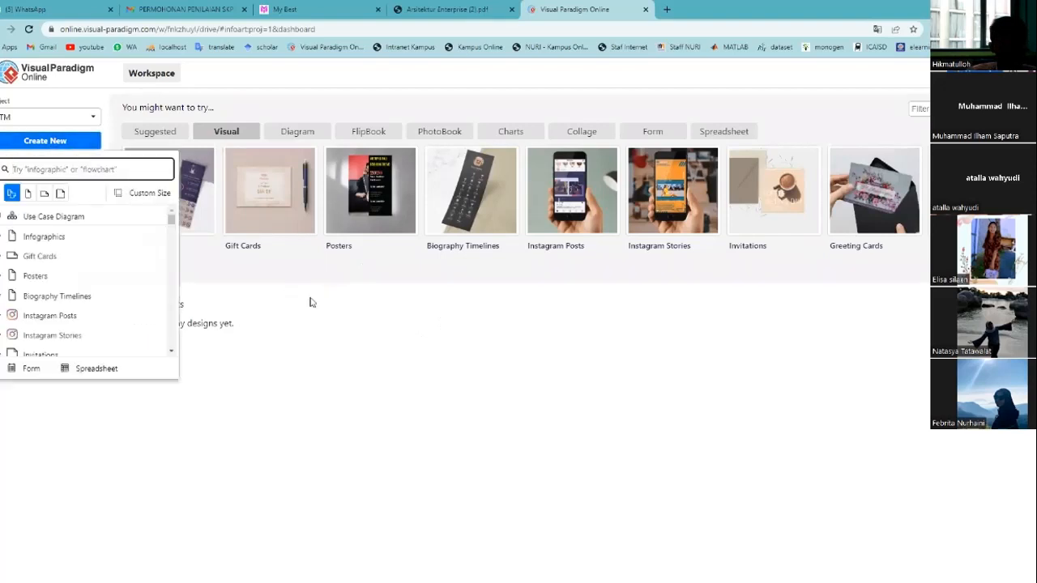
{"action": "left_click", "coordinate": [79, 125]}
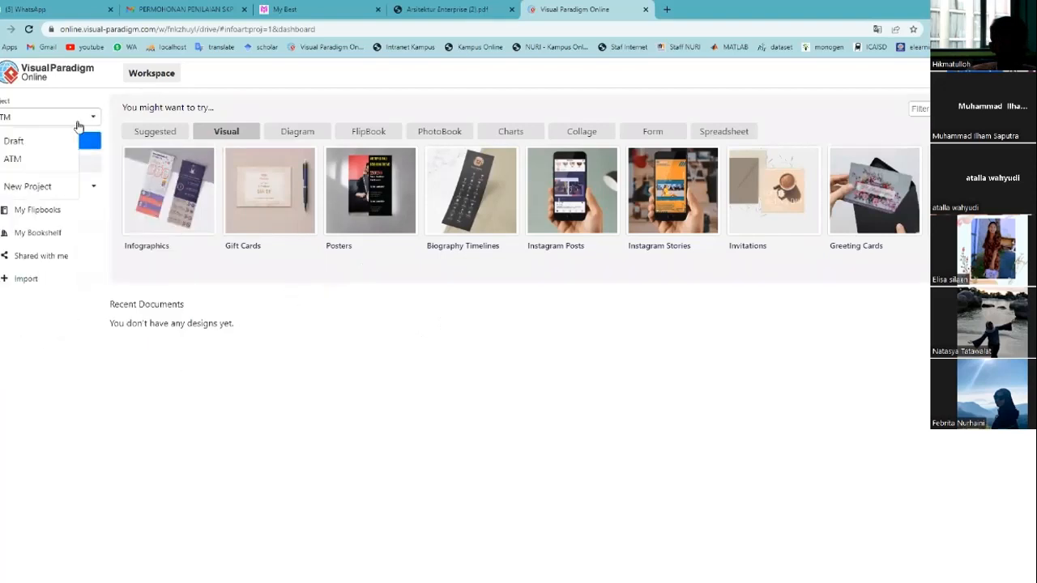
{"action": "mouse_move", "coordinate": [185, 172]}
{"action": "left_click", "coordinate": [18, 161]}
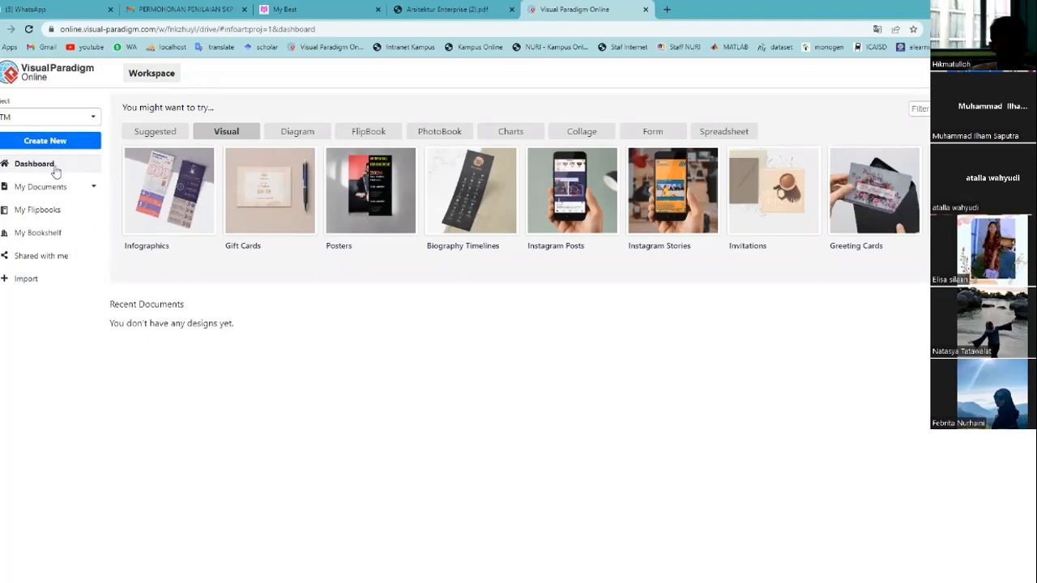
Find the diagram type with the search "use case" and create a blank Use Case Diagram in the ATM project
{"action": "left_click", "coordinate": [49, 142]}
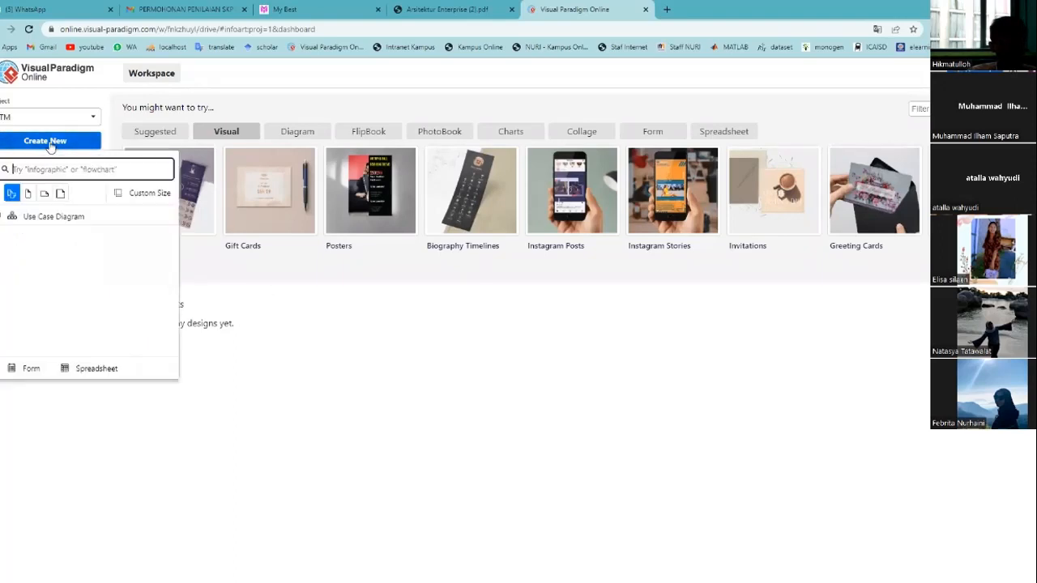
{"action": "left_click", "coordinate": [375, 332]}
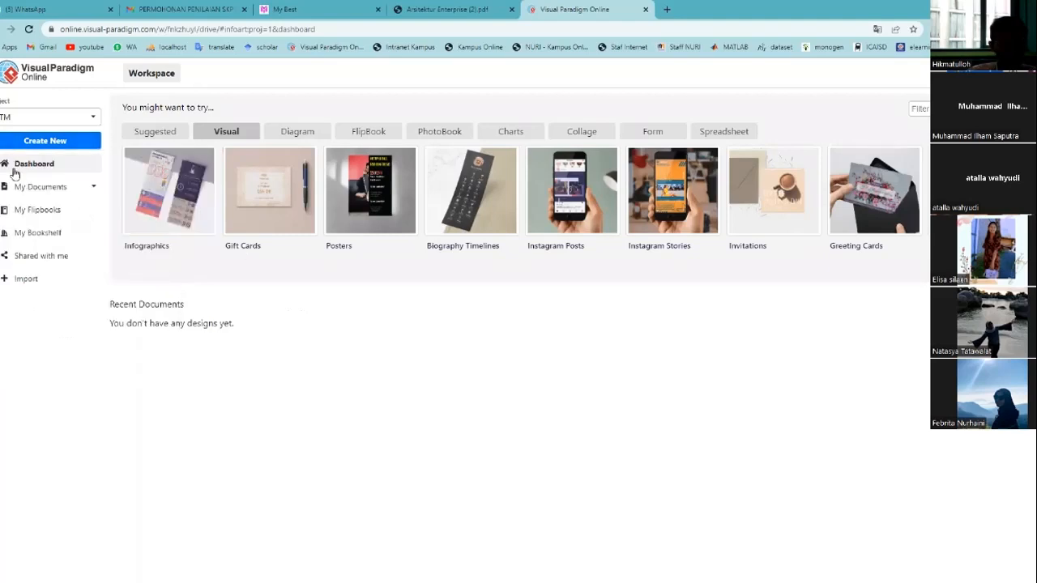
{"action": "left_click", "coordinate": [43, 143]}
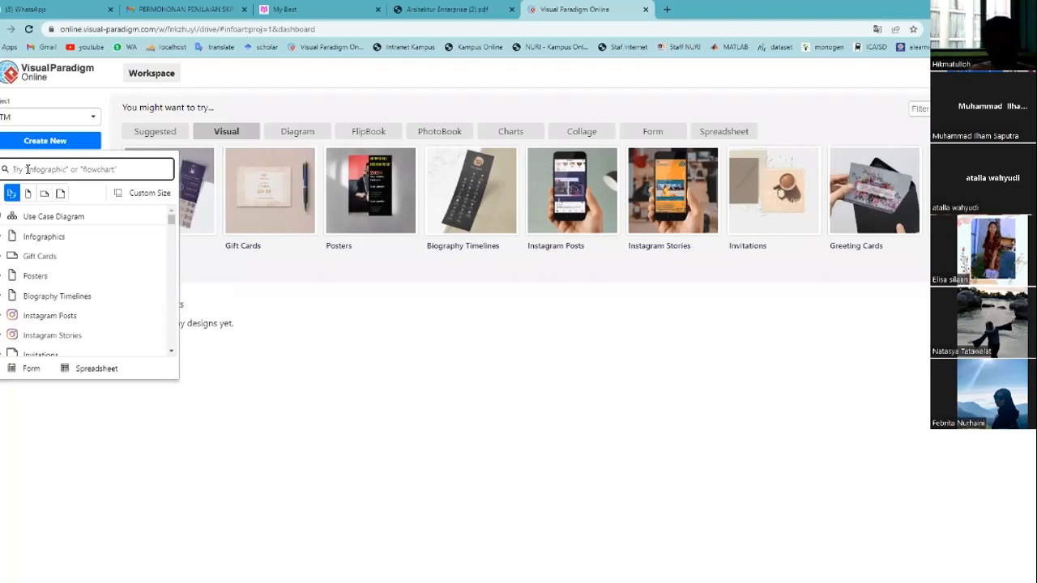
{"action": "type", "text": "use case"}
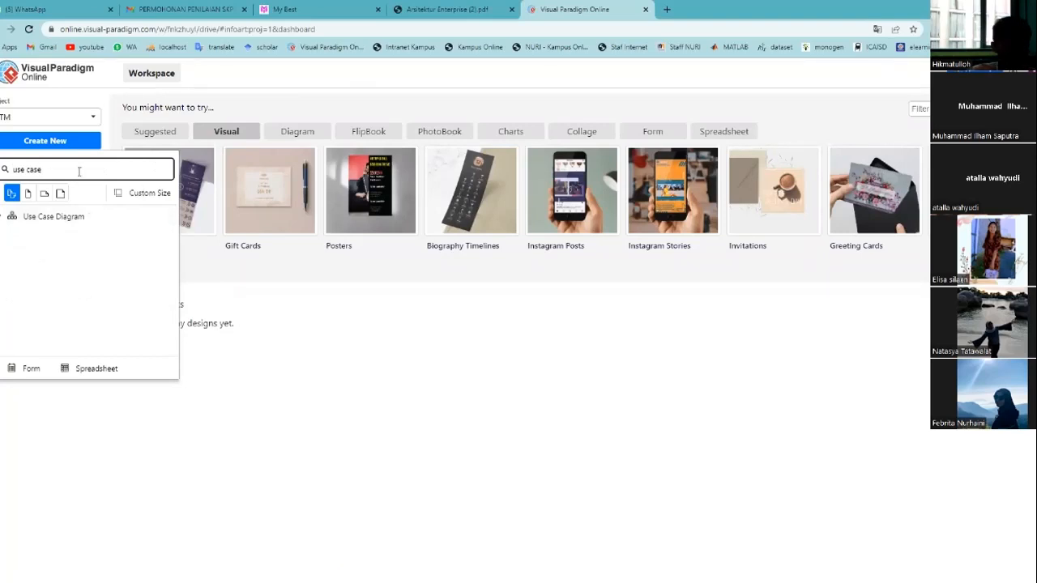
{"action": "left_click", "coordinate": [51, 220]}
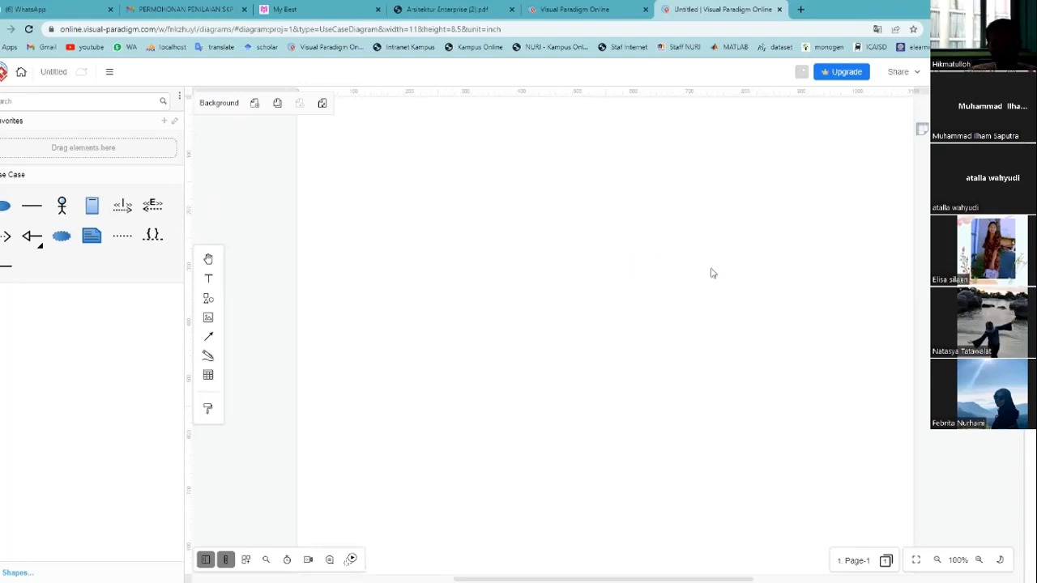
Add a System shape near the middle of the page and label it "System ATM"
{"action": "mouse_move", "coordinate": [681, 568]}
{"action": "left_mouse_down"}
{"action": "mouse_move", "coordinate": [706, 569]}
{"action": "mouse_move", "coordinate": [696, 571]}
{"action": "left_mouse_up"}
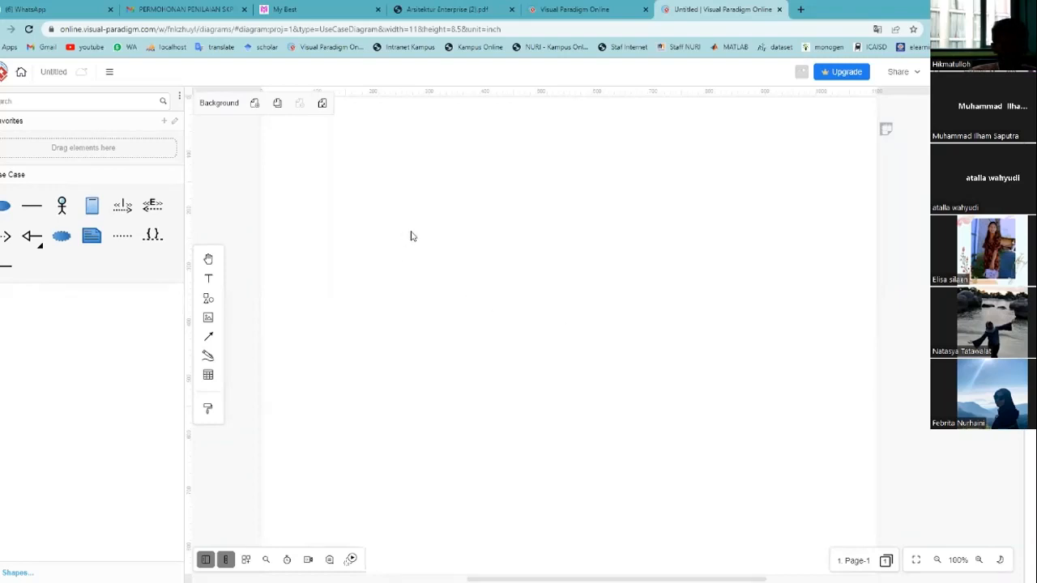
{"action": "left_click", "coordinate": [91, 206]}
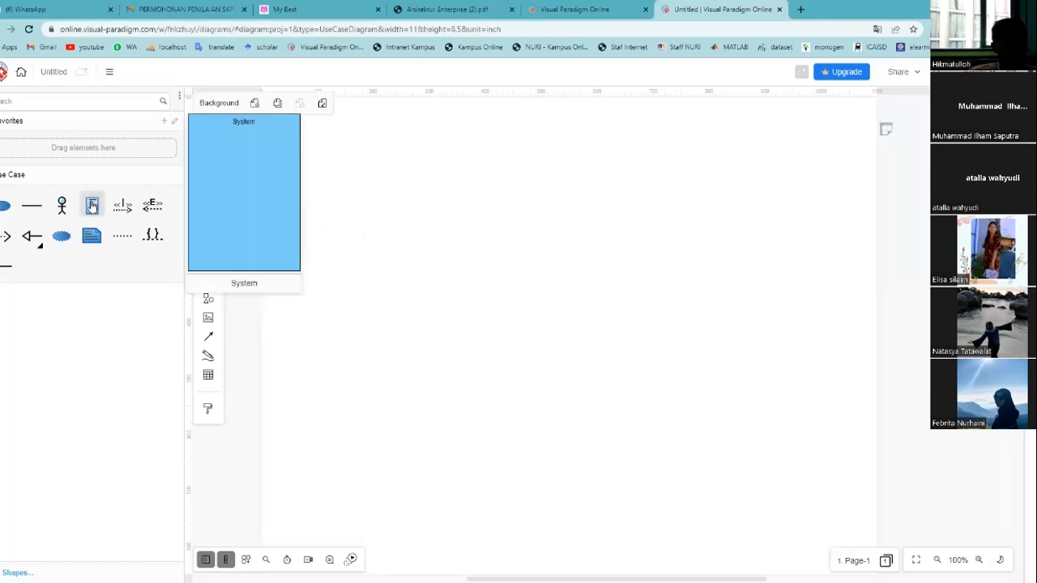
{"action": "left_click", "coordinate": [92, 209]}
{"action": "left_click", "coordinate": [558, 266]}
{"action": "left_click_drag", "start_coordinate": [597, 305], "coordinate": [553, 238]}
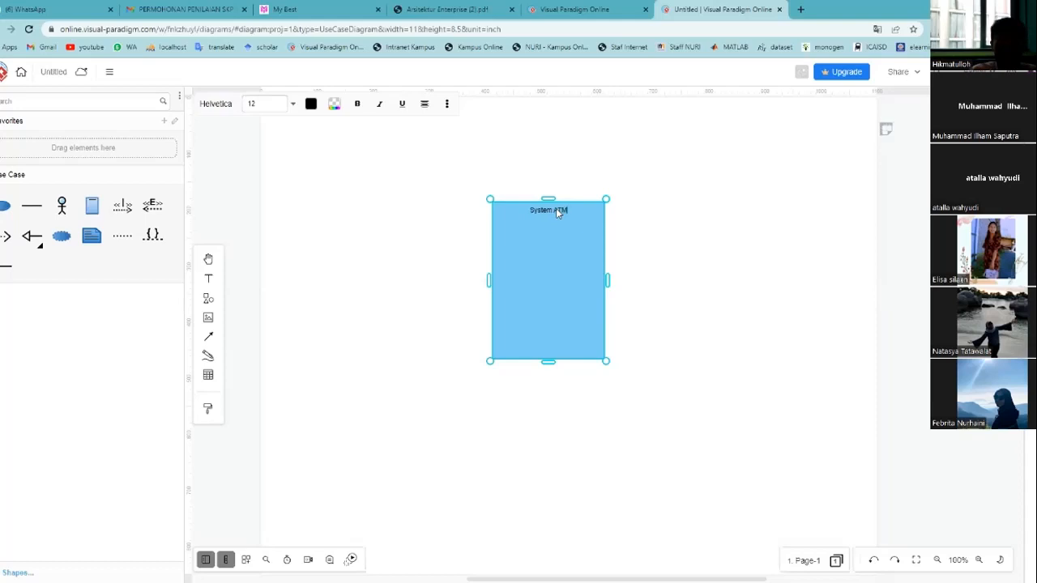
{"action": "left_click", "coordinate": [691, 240]}
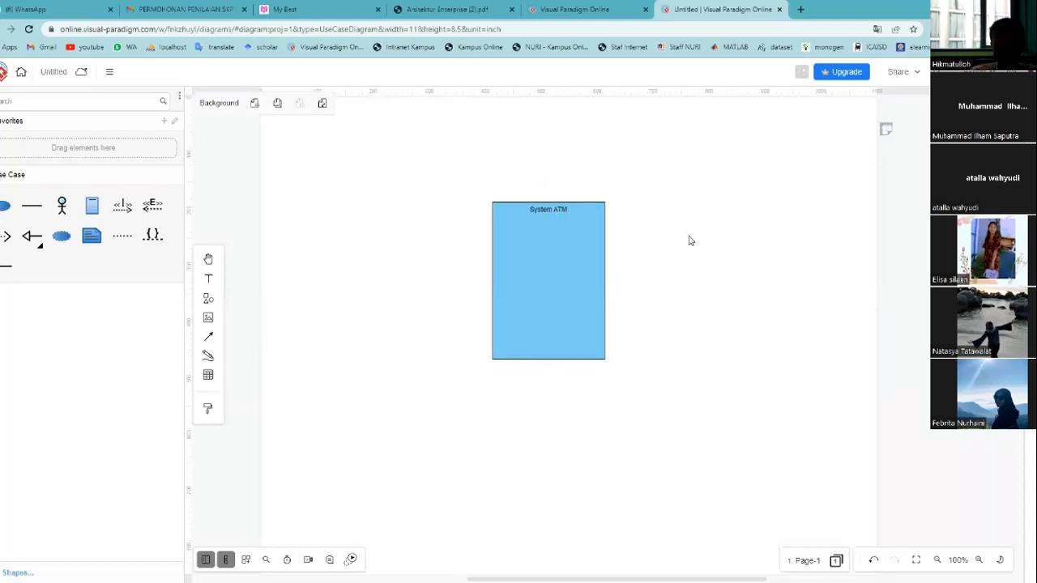
Enlarge the System ATM box by stretching its lower-right corner outward
{"action": "left_click", "coordinate": [567, 278]}
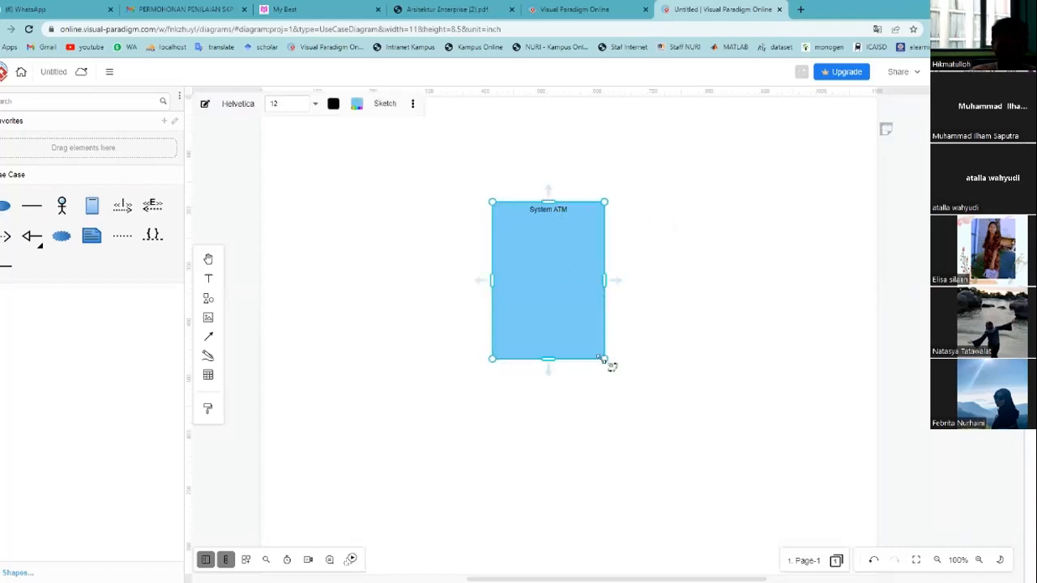
{"action": "left_click_drag", "start_coordinate": [606, 361], "coordinate": [648, 418]}
{"action": "left_click", "coordinate": [714, 300]}
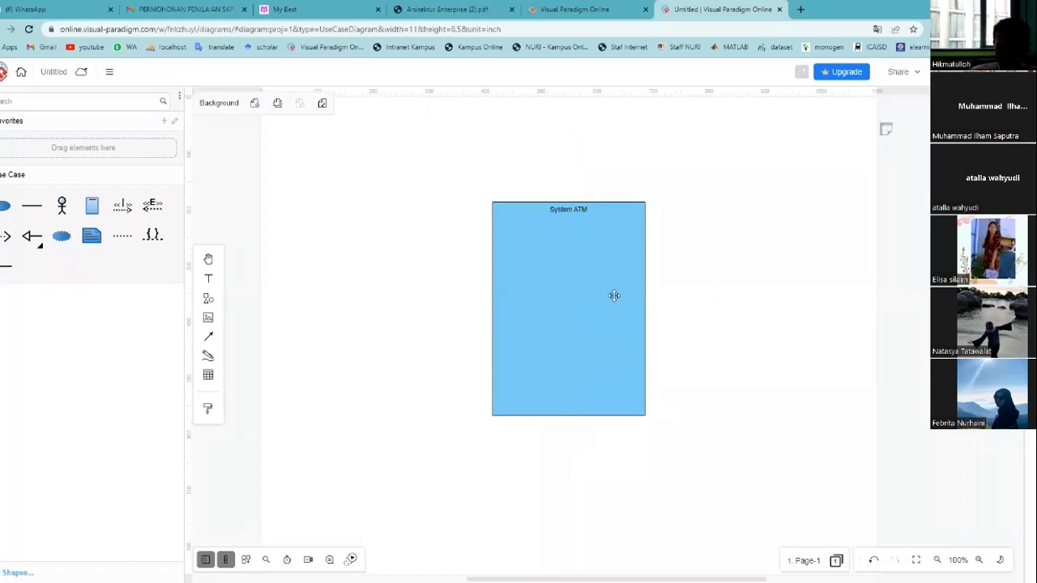
Add an Actor outside the left edge of the System ATM box and name it "Nasabah"
{"action": "mouse_move", "coordinate": [62, 215]}
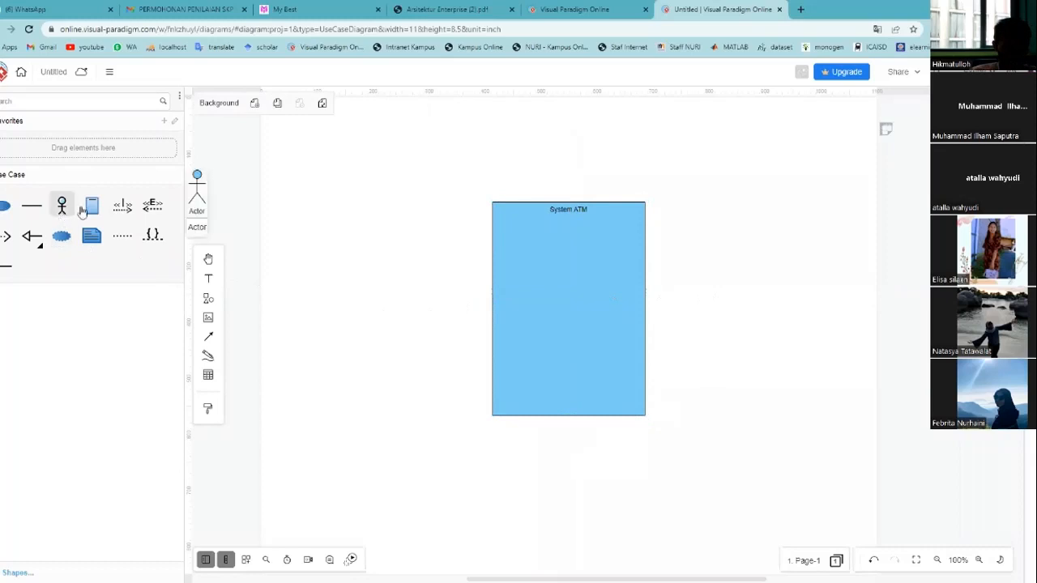
{"action": "left_click", "coordinate": [62, 209]}
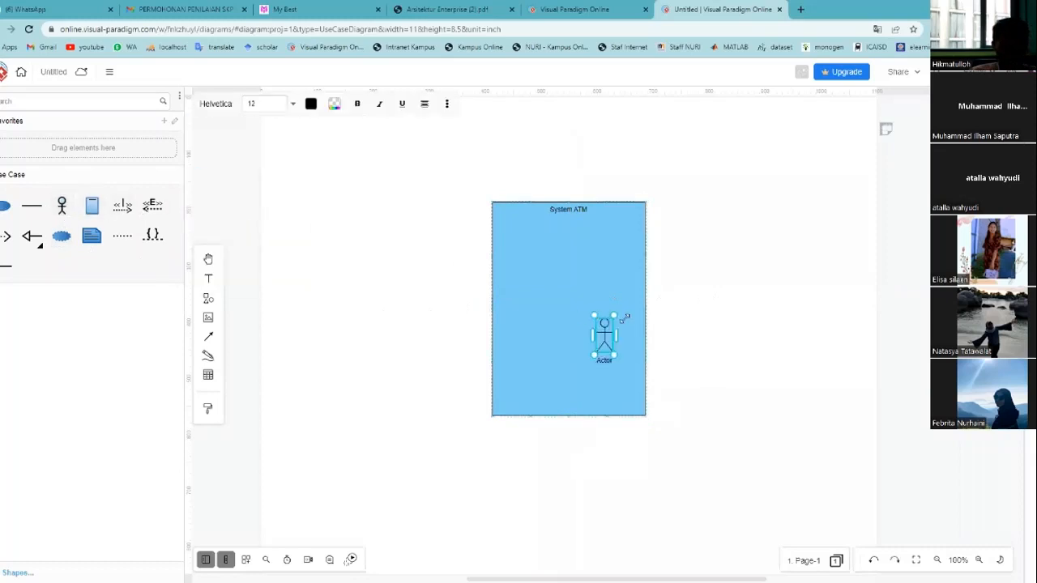
{"action": "left_click_drag", "start_coordinate": [603, 335], "coordinate": [460, 304]}
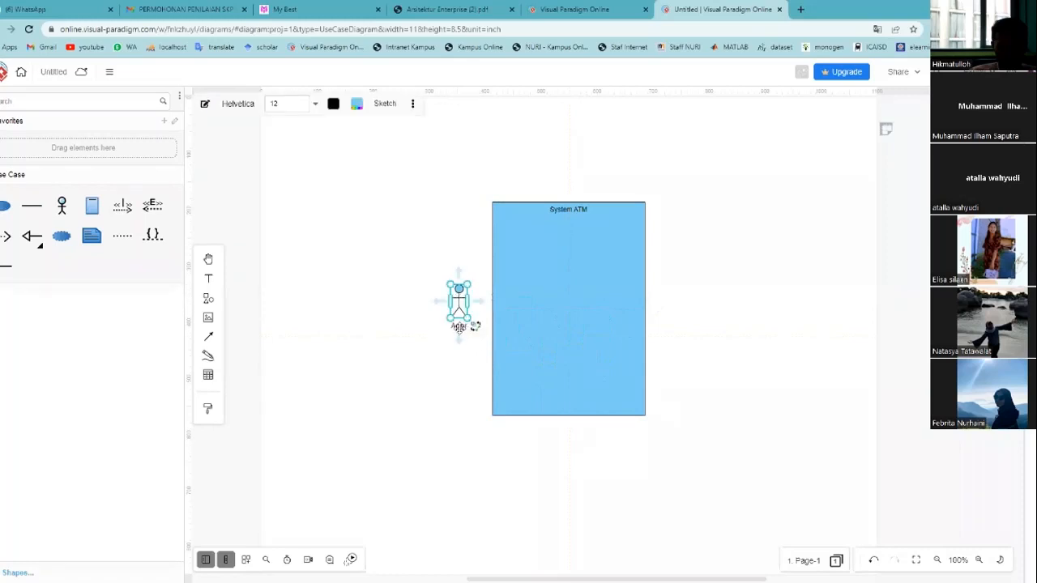
{"action": "double_click", "coordinate": [459, 327]}
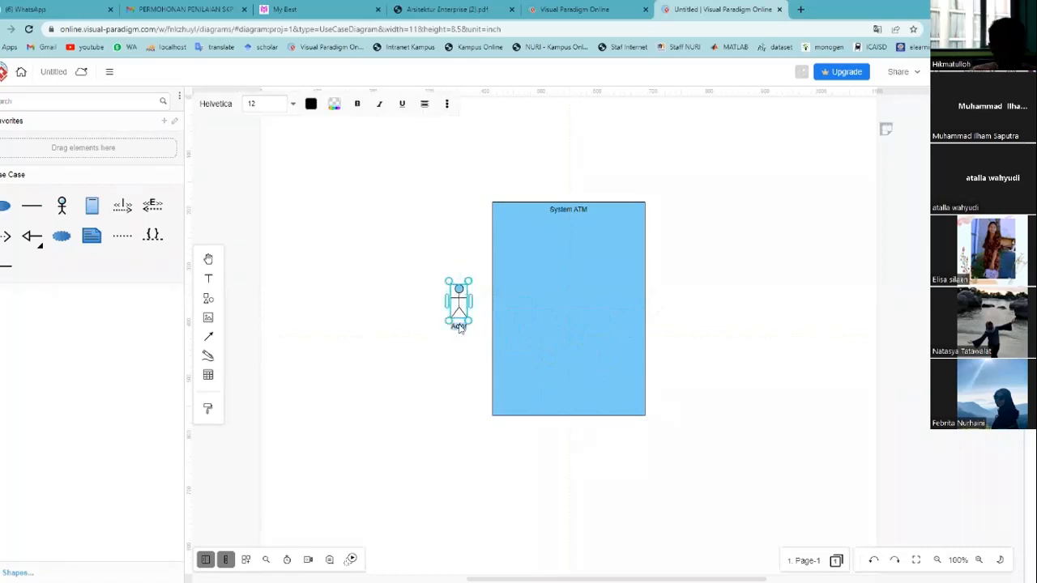
{"action": "type", "text": "Nasabah"}
{"action": "left_click", "coordinate": [432, 334]}
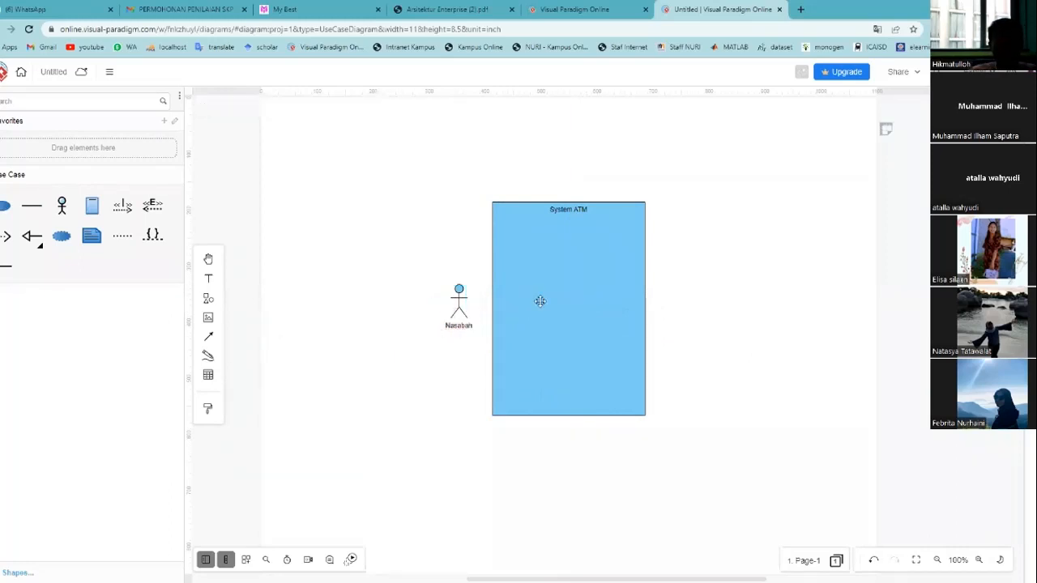
{"action": "left_click_drag", "start_coordinate": [456, 305], "coordinate": [447, 301]}
{"action": "left_click", "coordinate": [368, 355]}
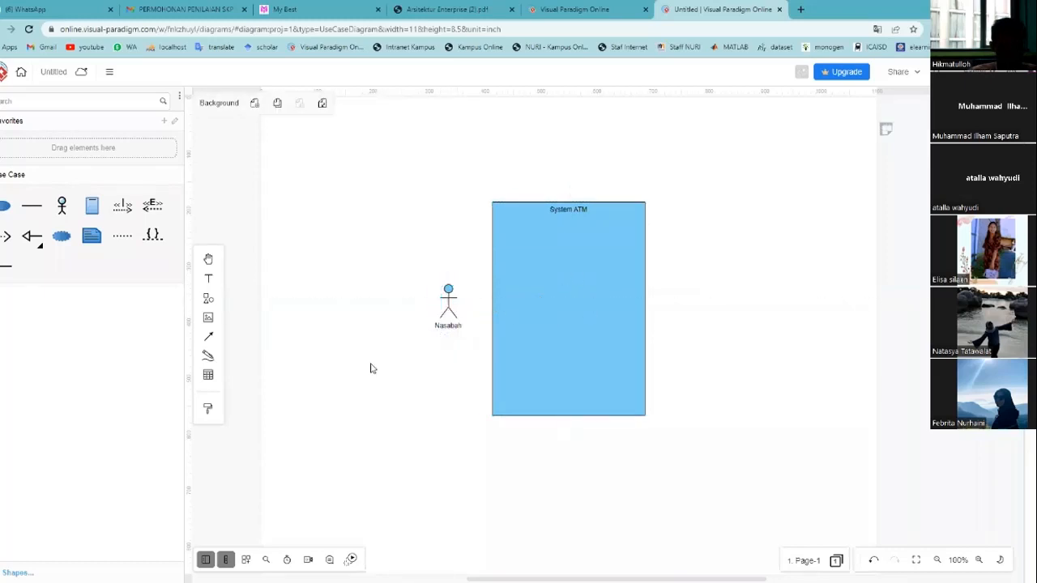
Add a second Actor outside the right edge of the System ATM box and name it "Admin/Petugas"
{"action": "left_click_drag", "start_coordinate": [62, 205], "coordinate": [677, 316]}
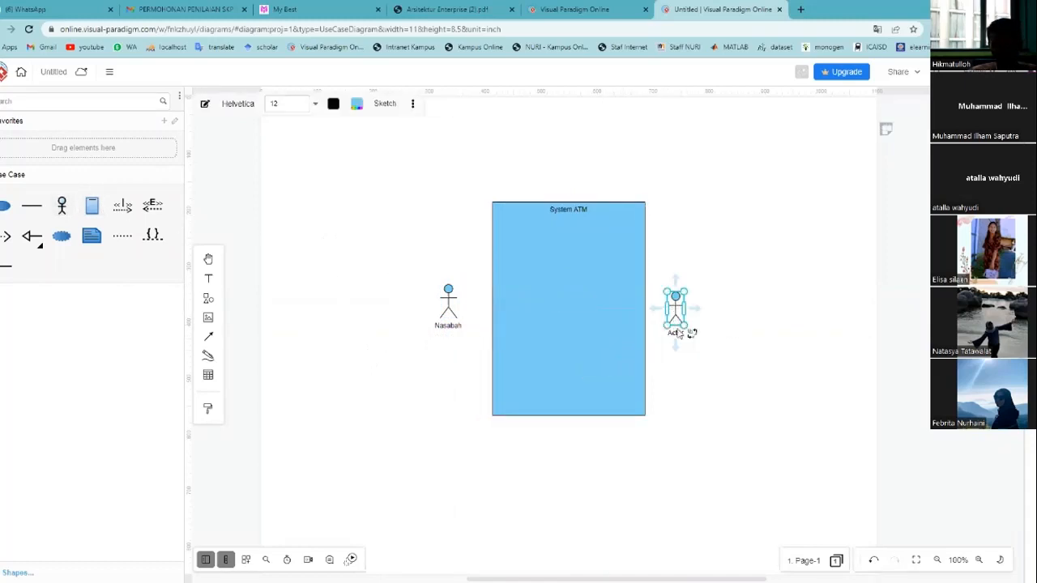
{"action": "key", "text": "F2"}
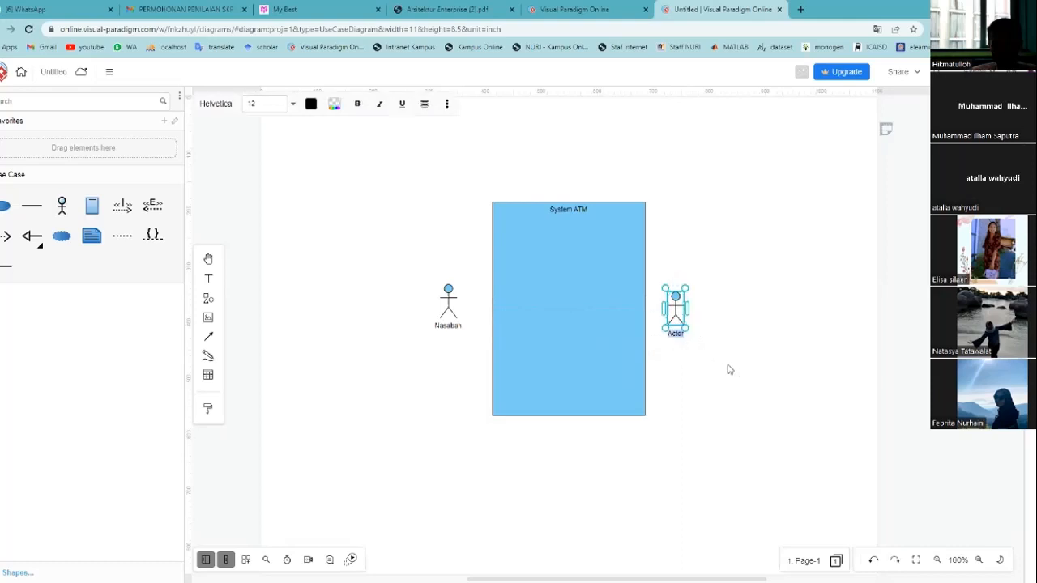
{"action": "type", "text": "Adm"}
{"action": "type", "text": "in"}
{"action": "type", "text": "i"}
{"action": "type", "text": "Petugas"}
{"action": "left_click", "coordinate": [721, 365]}
{"action": "left_click", "coordinate": [678, 317]}
{"action": "left_click_drag", "start_coordinate": [678, 314], "coordinate": [685, 313]}
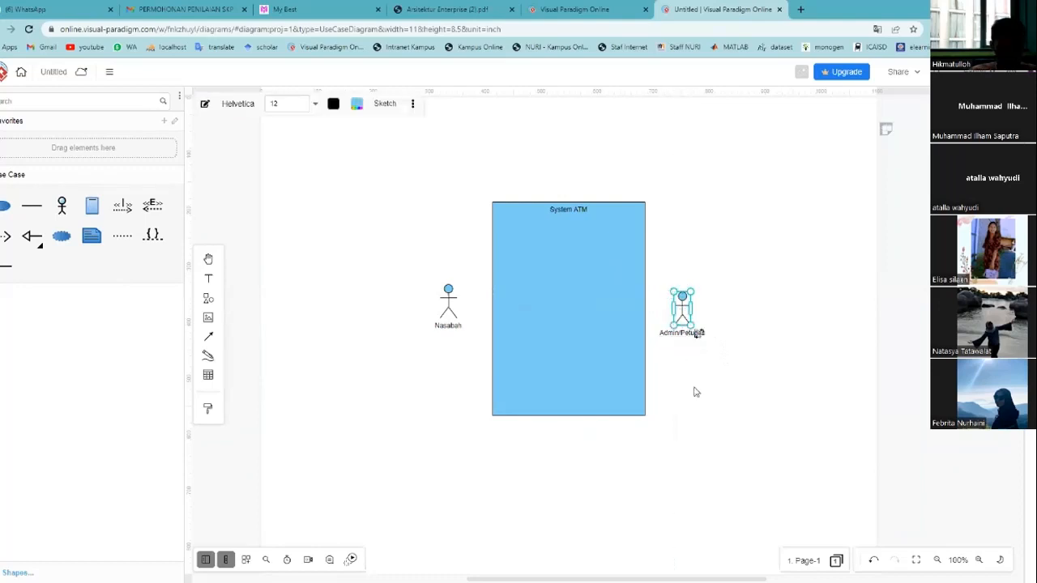
{"action": "left_click", "coordinate": [699, 447]}
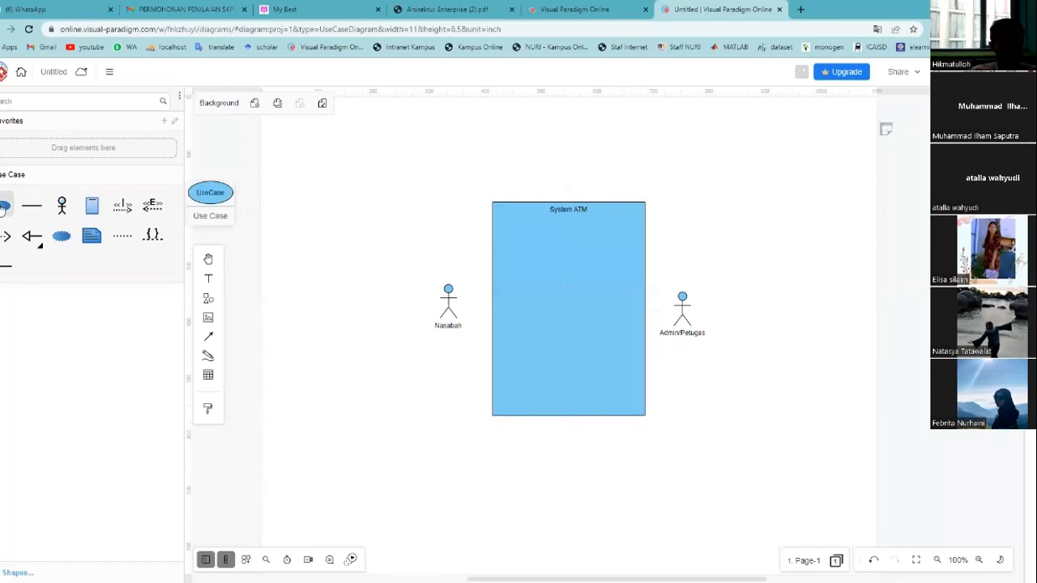
Add a Use Case near the top of the System ATM box, name it "Masukan Kartu" and shift it slightly inward
{"action": "left_click_drag", "start_coordinate": [3, 208], "coordinate": [537, 245]}
{"action": "left_click", "coordinate": [651, 420]}
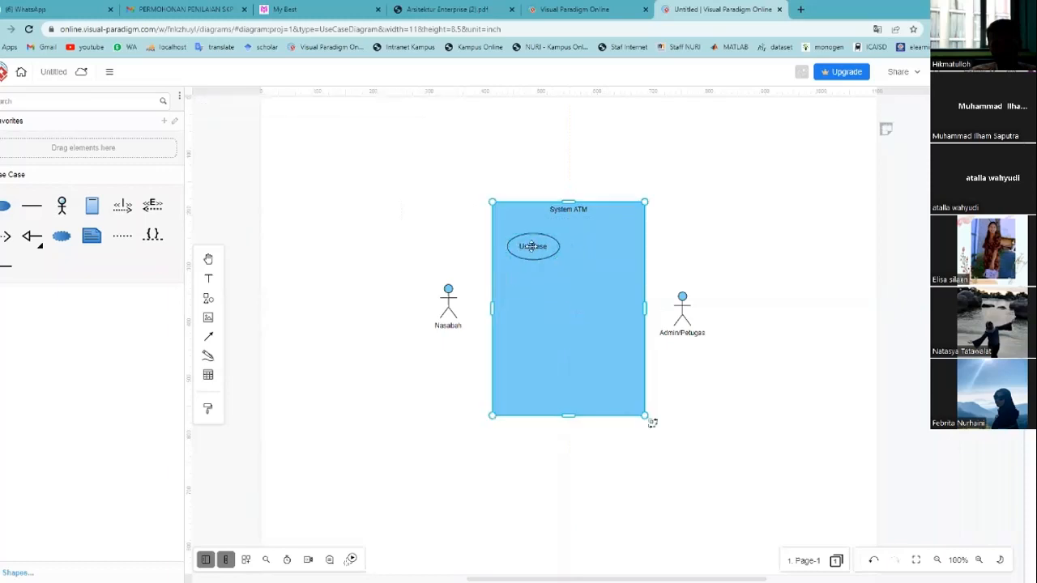
{"action": "double_click", "coordinate": [532, 247]}
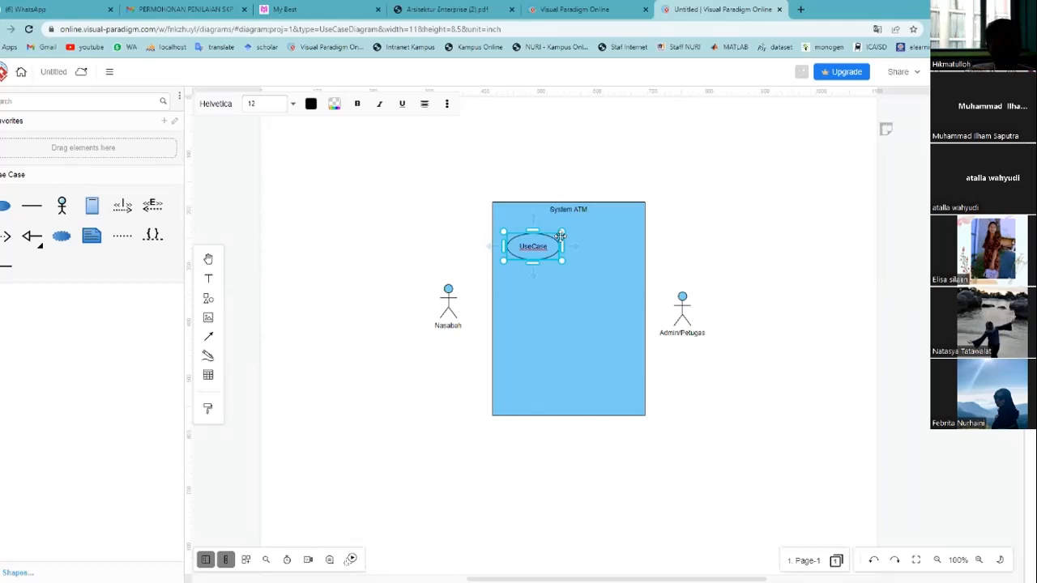
{"action": "type", "text": "Masukan Kartu"}
{"action": "left_click", "coordinate": [526, 267]}
{"action": "left_click_drag", "start_coordinate": [520, 256], "coordinate": [530, 256]}
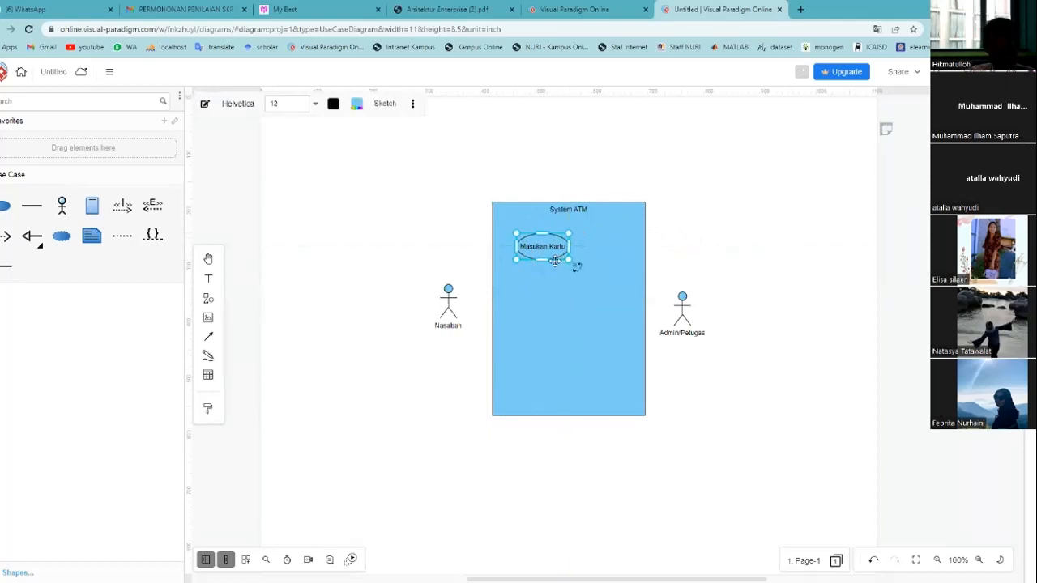
Duplicate the Masukan Kartu use case, place the copy directly below it and rename it "Pilih Transaksi"
{"action": "key", "text": "ctrl+d"}
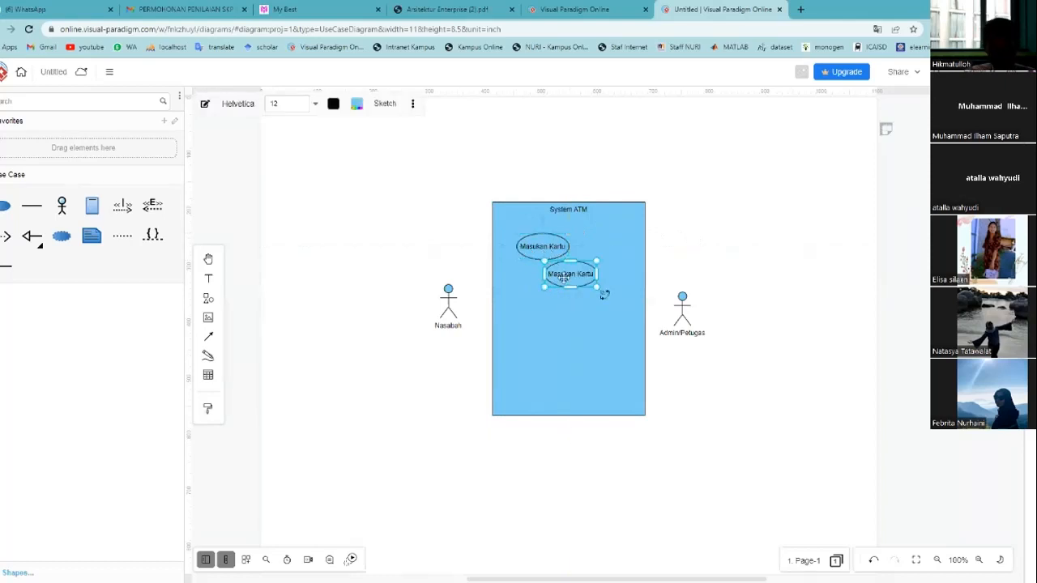
{"action": "mouse_move", "coordinate": [558, 277]}
{"action": "left_mouse_down"}
{"action": "mouse_move", "coordinate": [535, 279]}
{"action": "mouse_move", "coordinate": [542, 289]}
{"action": "left_mouse_up"}
{"action": "left_click", "coordinate": [651, 421]}
{"action": "double_click", "coordinate": [543, 289]}
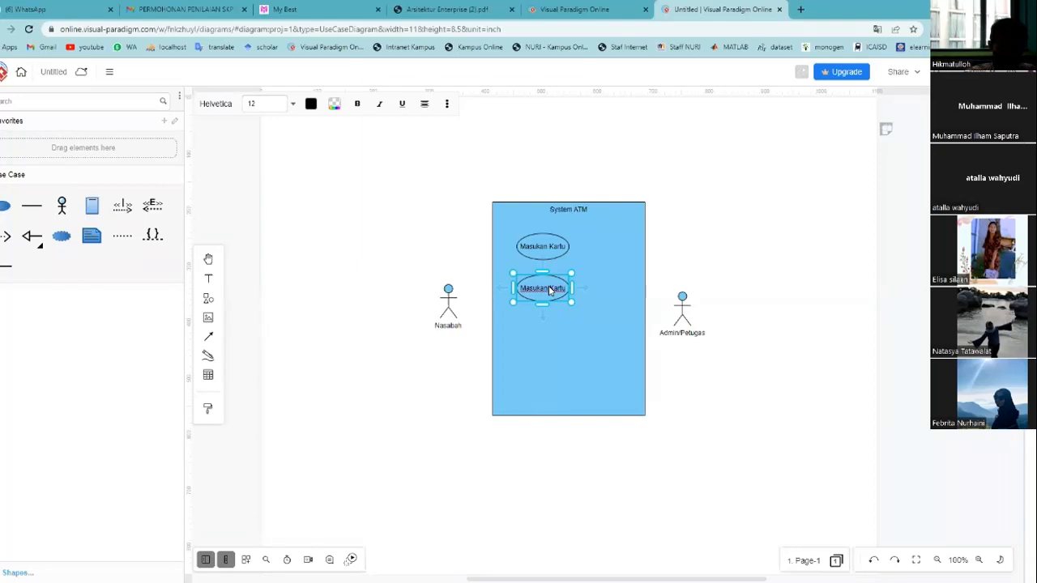
{"action": "double_click", "coordinate": [549, 290]}
{"action": "type", "text": "Pin"}
{"action": "type", "text": "ih"}
{"action": "type", "text": " Tarik"}
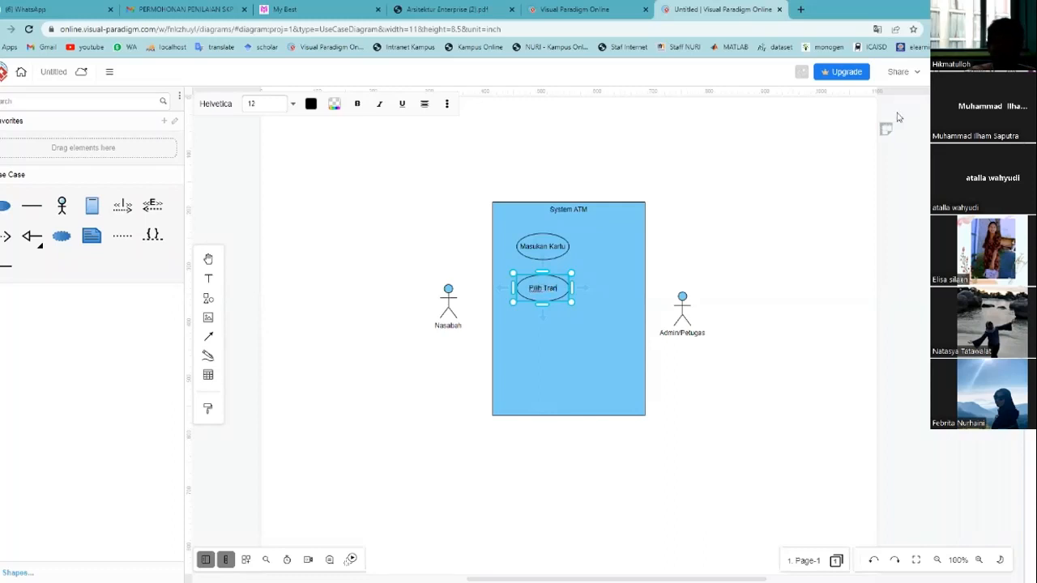
{"action": "type", "text": "saksi"}
{"action": "left_click", "coordinate": [547, 293]}
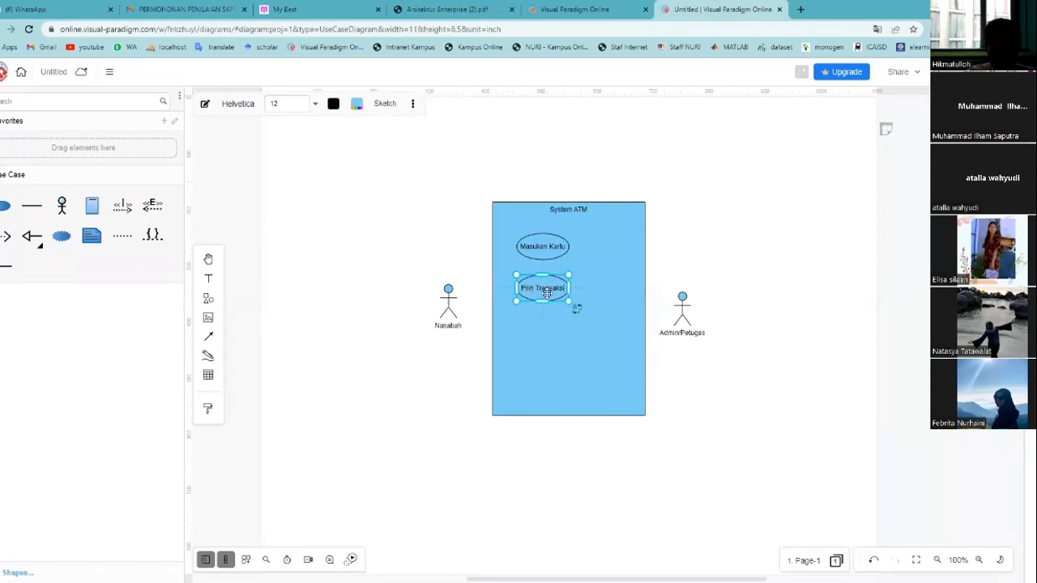
Place a copy of the Pilih Transaksi use case near the bottom of the System ATM box and name it "Melakukan Logout"
{"action": "left_click_drag", "start_coordinate": [547, 293], "coordinate": [534, 381]}
{"action": "left_click", "coordinate": [651, 418]}
{"action": "double_click", "coordinate": [539, 383]}
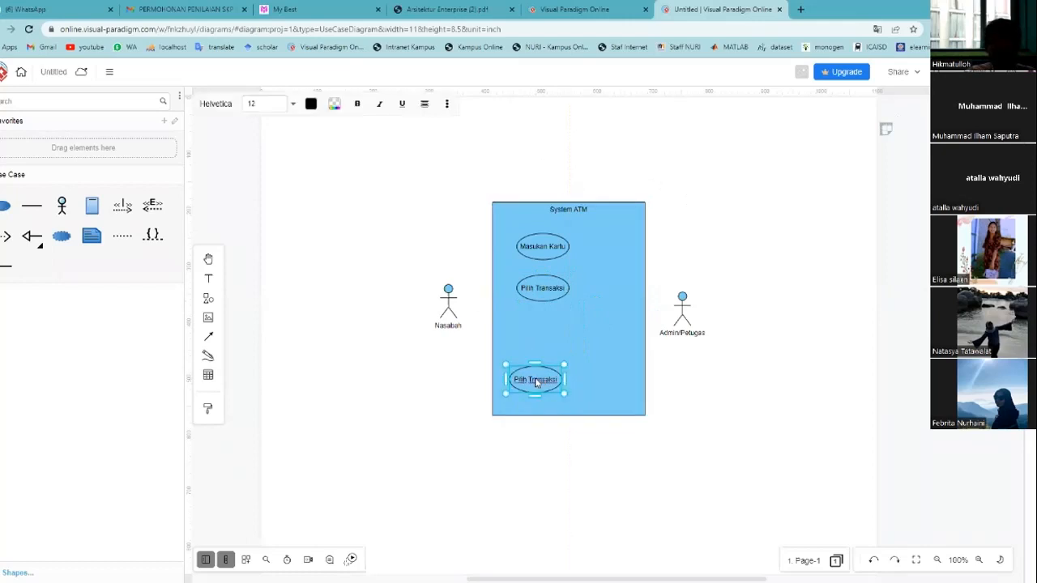
{"action": "type", "text": "Ke"}
{"action": "type", "text": "lakukan Logout"}
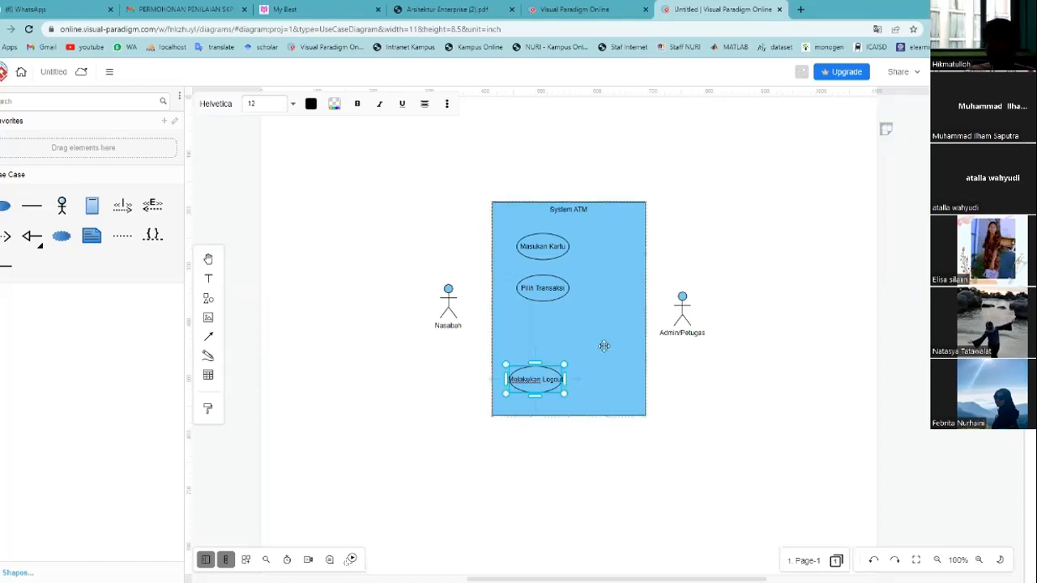
{"action": "left_click", "coordinate": [656, 407]}
{"action": "left_click", "coordinate": [565, 393]}
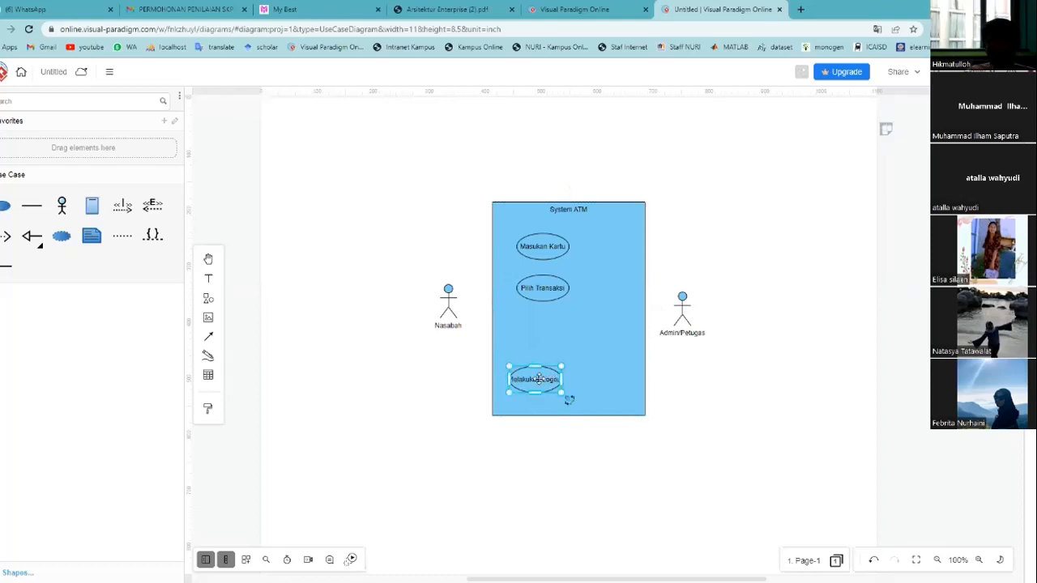
Widen the Melakukan Logout ellipse slightly and rename the use case "Exit"
{"action": "left_click_drag", "start_coordinate": [565, 379], "coordinate": [578, 379]}
{"action": "double_click", "coordinate": [569, 389]}
{"action": "type", "text": "B"}
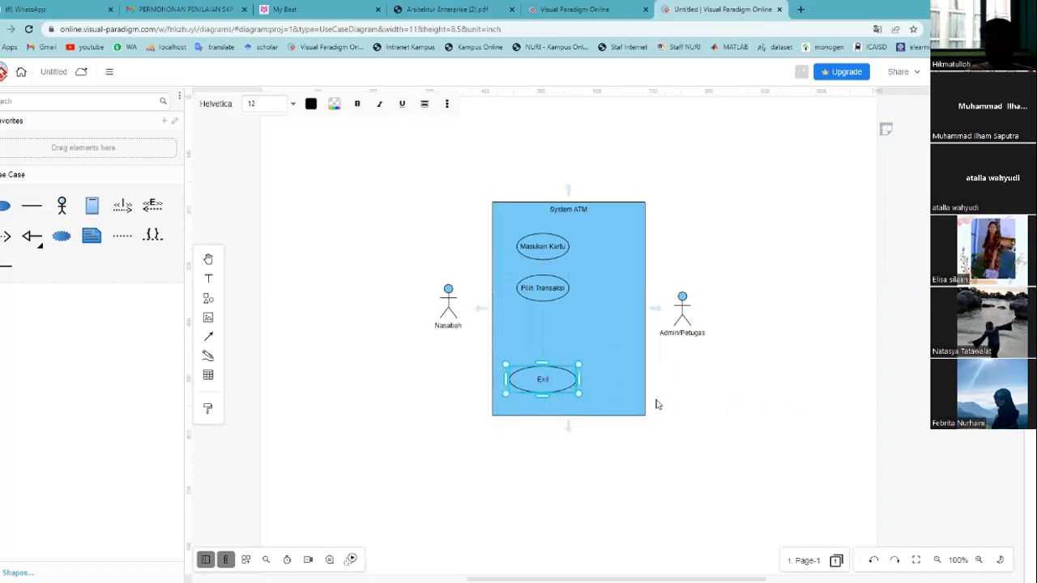
{"action": "left_click_drag", "start_coordinate": [572, 379], "coordinate": [569, 379]}
{"action": "left_click", "coordinate": [729, 367]}
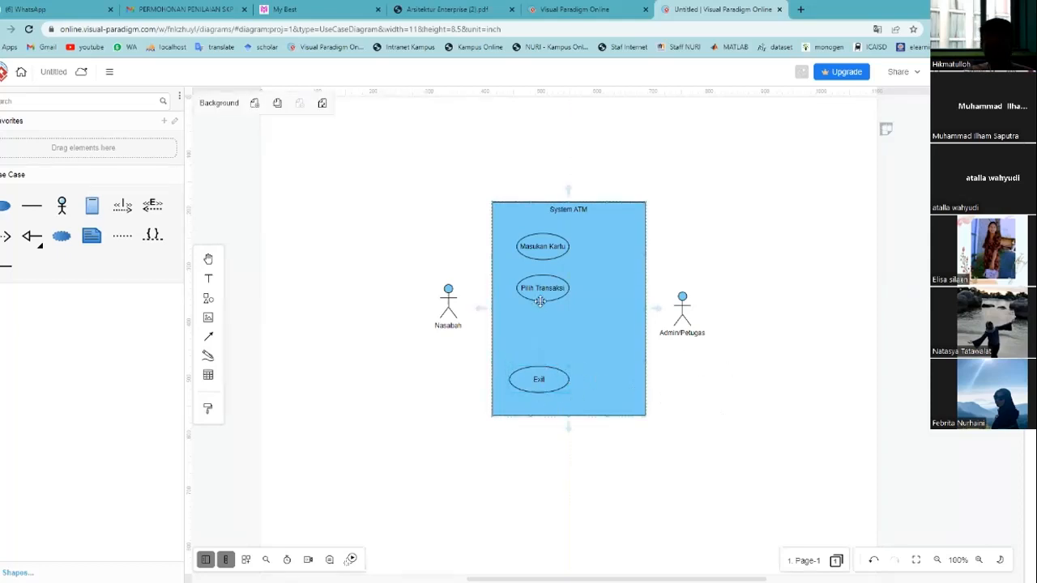
Line up the three use cases near the left edge of the System ATM box, with Pilih Transaksi midway between the others
{"action": "left_click_drag", "start_coordinate": [539, 293], "coordinate": [527, 318]}
{"action": "left_click_drag", "start_coordinate": [543, 247], "coordinate": [529, 246]}
{"action": "mouse_move", "coordinate": [534, 379]}
{"action": "left_mouse_down"}
{"action": "mouse_move", "coordinate": [528, 368]}
{"action": "mouse_move", "coordinate": [528, 378]}
{"action": "left_mouse_up"}
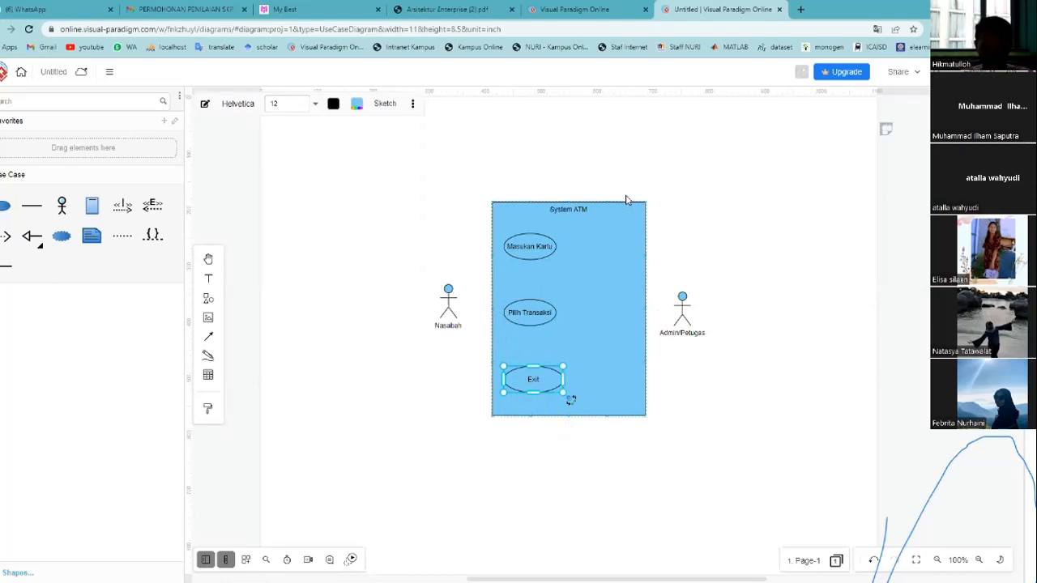
{"action": "left_click", "coordinate": [716, 245]}
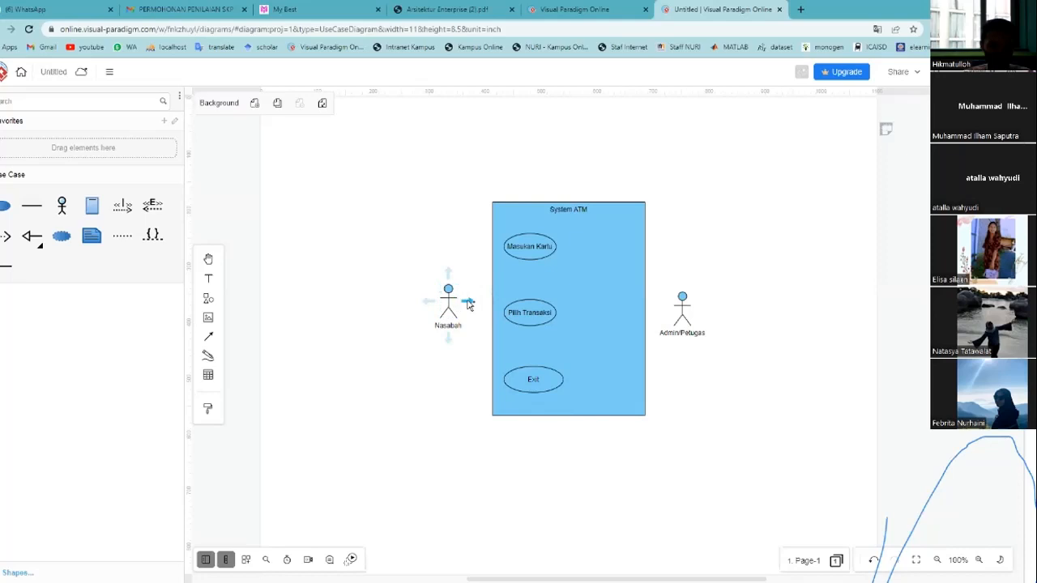
Connect Nasabah to the Masukan Kartu use case with an Association and route its horizontal segment above the actor
{"action": "mouse_move", "coordinate": [502, 262]}
{"action": "left_mouse_down"}
{"action": "mouse_move", "coordinate": [496, 247]}
{"action": "mouse_move", "coordinate": [490, 258]}
{"action": "mouse_move", "coordinate": [512, 244]}
{"action": "left_mouse_up"}
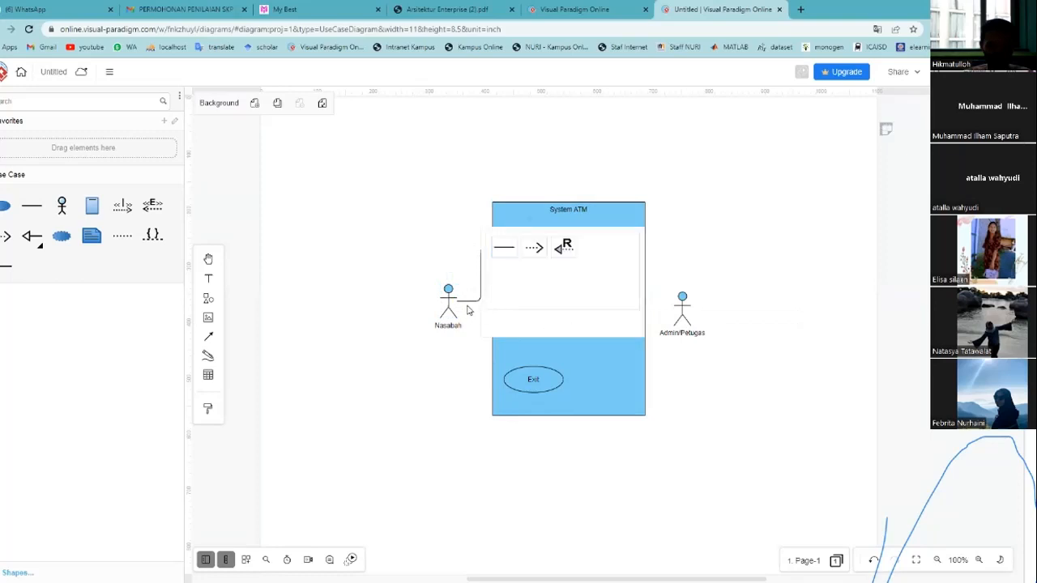
{"action": "left_click", "coordinate": [717, 244]}
{"action": "left_click", "coordinate": [460, 303]}
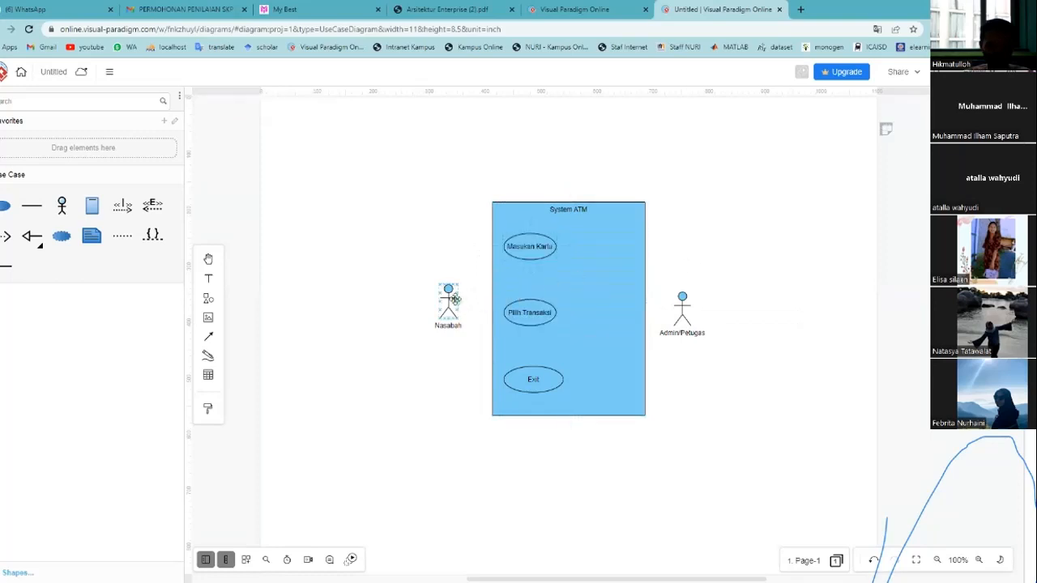
{"action": "left_click_drag", "start_coordinate": [466, 305], "coordinate": [509, 248]}
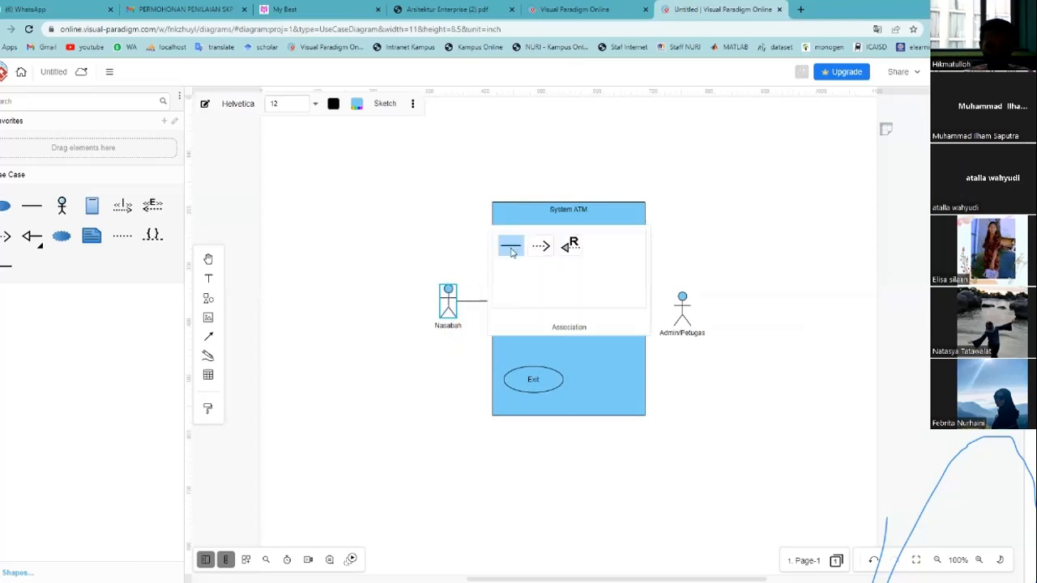
{"action": "left_click", "coordinate": [505, 251]}
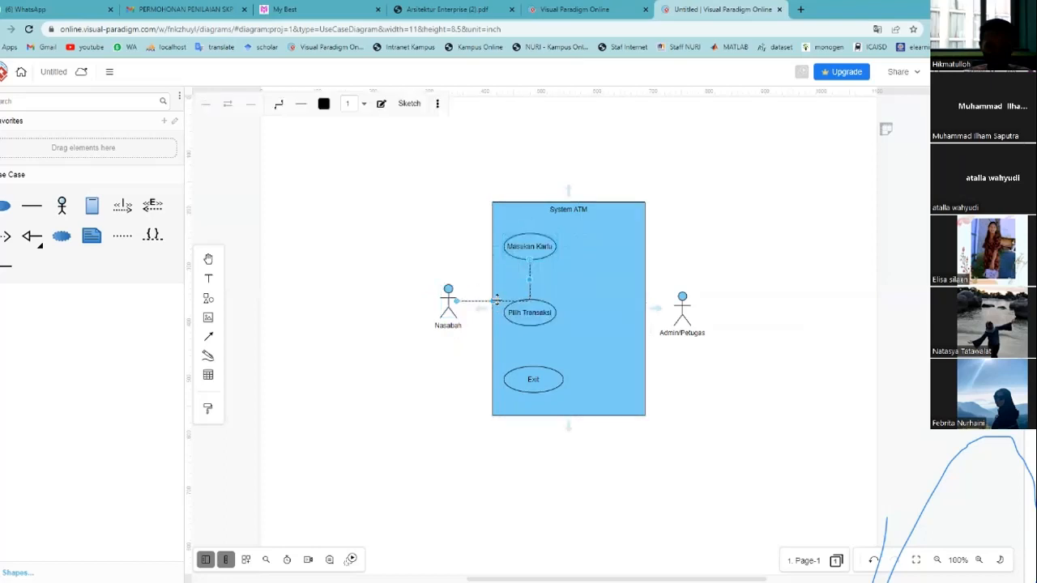
{"action": "left_click_drag", "start_coordinate": [492, 299], "coordinate": [490, 271]}
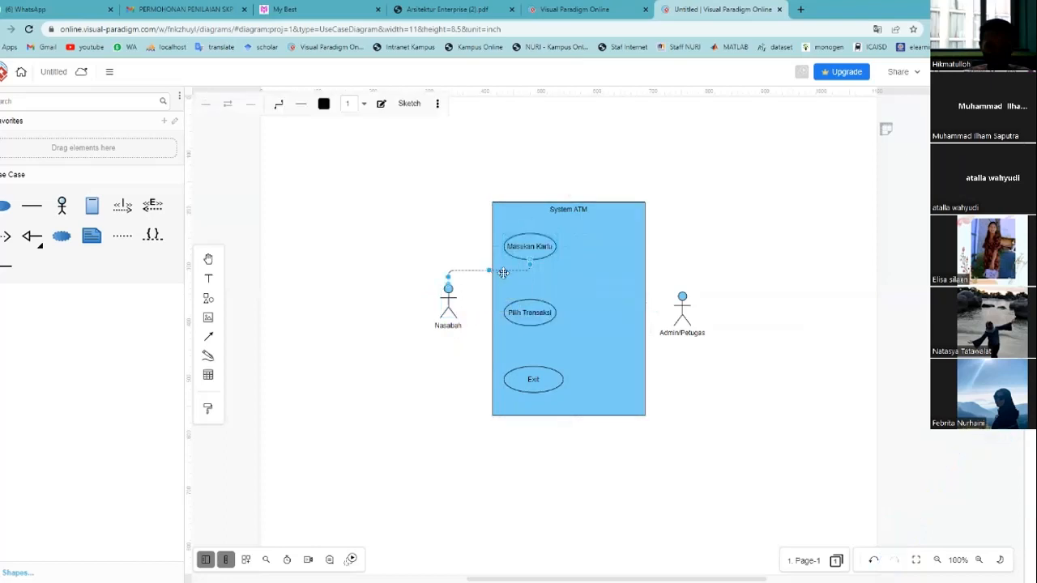
Connect the Nasabah actor to the Pilih Transaksi use case with an Association
{"action": "left_click", "coordinate": [452, 316]}
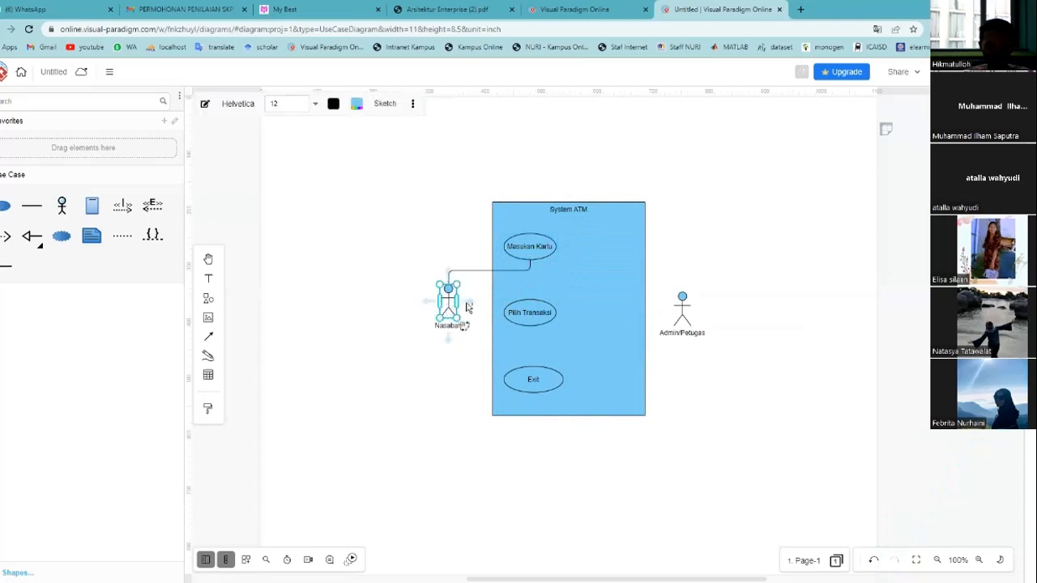
{"action": "left_click_drag", "start_coordinate": [469, 302], "coordinate": [513, 313]}
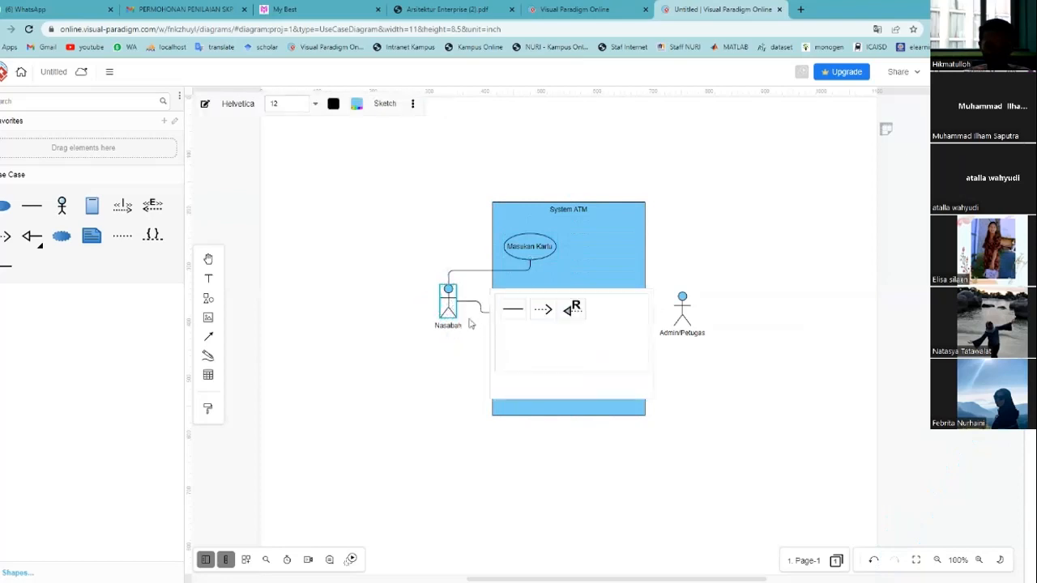
{"action": "left_click", "coordinate": [514, 312]}
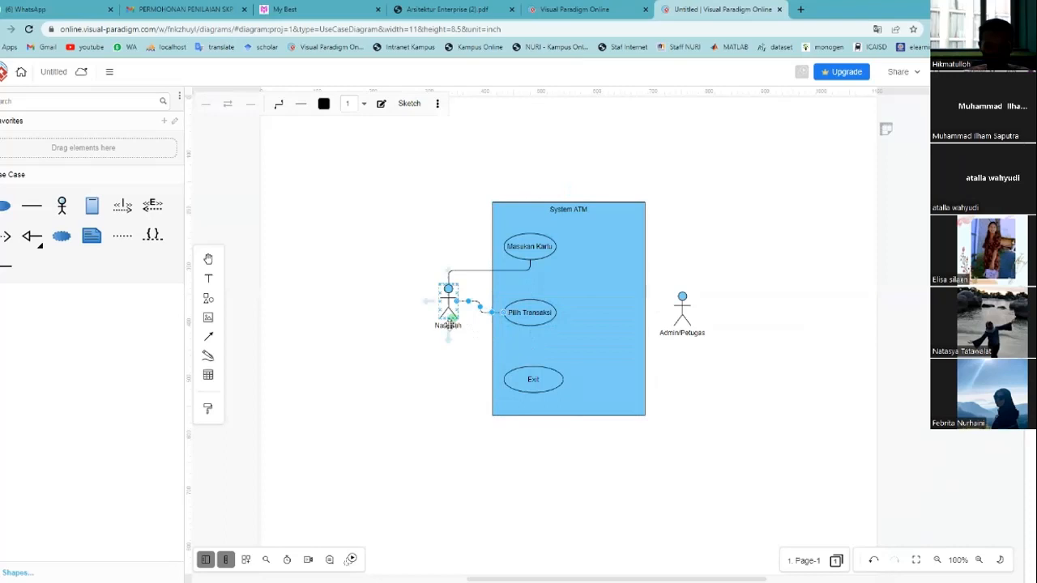
Connect Nasabah to the Exit use case with an Association and reroute its vertical segment along the System ATM box's left edge
{"action": "left_click_drag", "start_coordinate": [448, 340], "coordinate": [517, 387]}
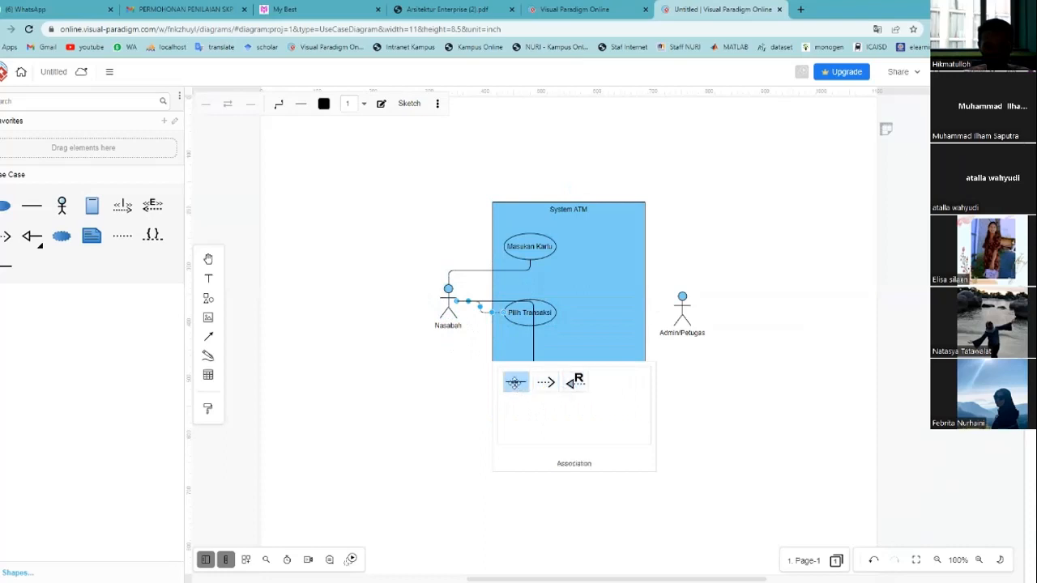
{"action": "left_click", "coordinate": [516, 383]}
{"action": "left_click_drag", "start_coordinate": [532, 335], "coordinate": [490, 340]}
{"action": "left_click", "coordinate": [743, 311]}
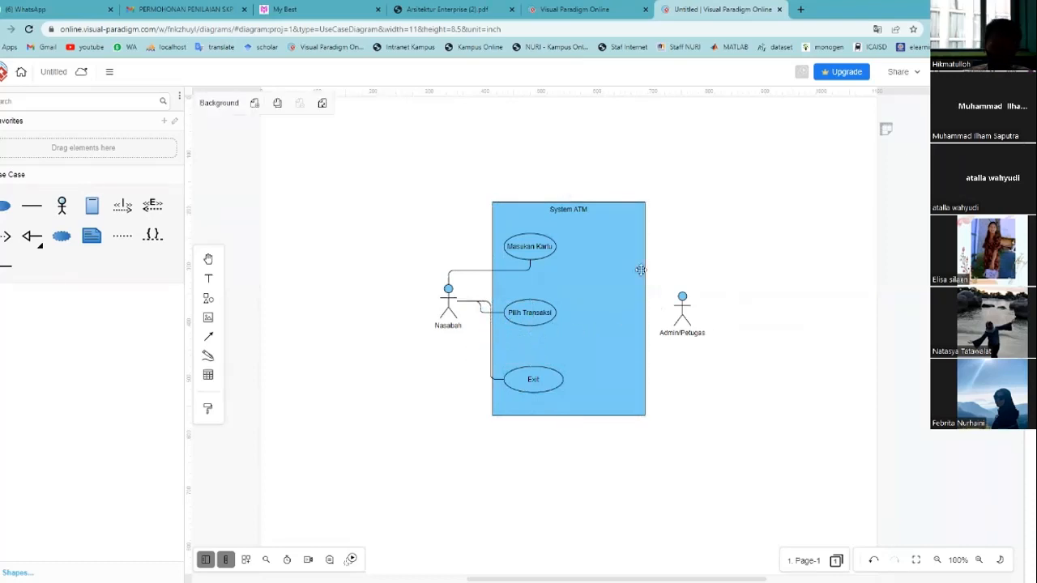
Start a connector from the right side of the Masukan Kartu use case into the empty area beside it
{"action": "left_click", "coordinate": [543, 250]}
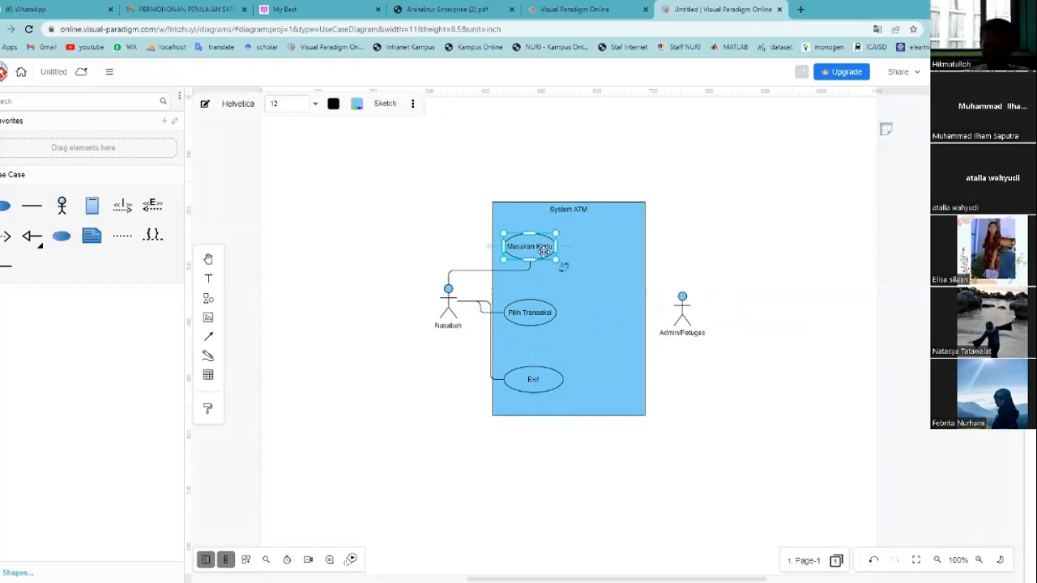
{"action": "left_click", "coordinate": [738, 235]}
{"action": "left_click", "coordinate": [539, 245]}
{"action": "left_click_drag", "start_coordinate": [539, 245], "coordinate": [592, 245]}
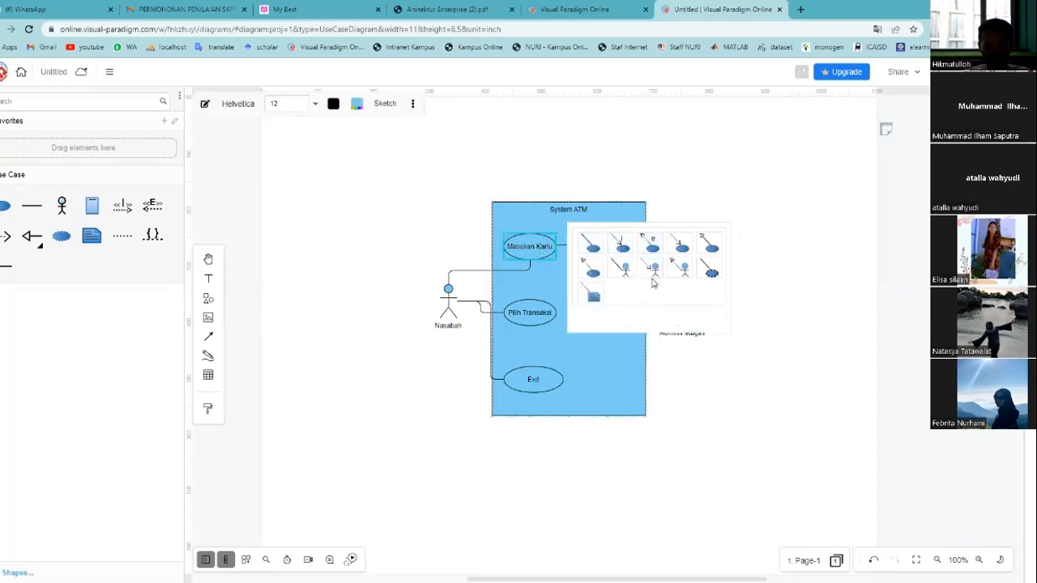